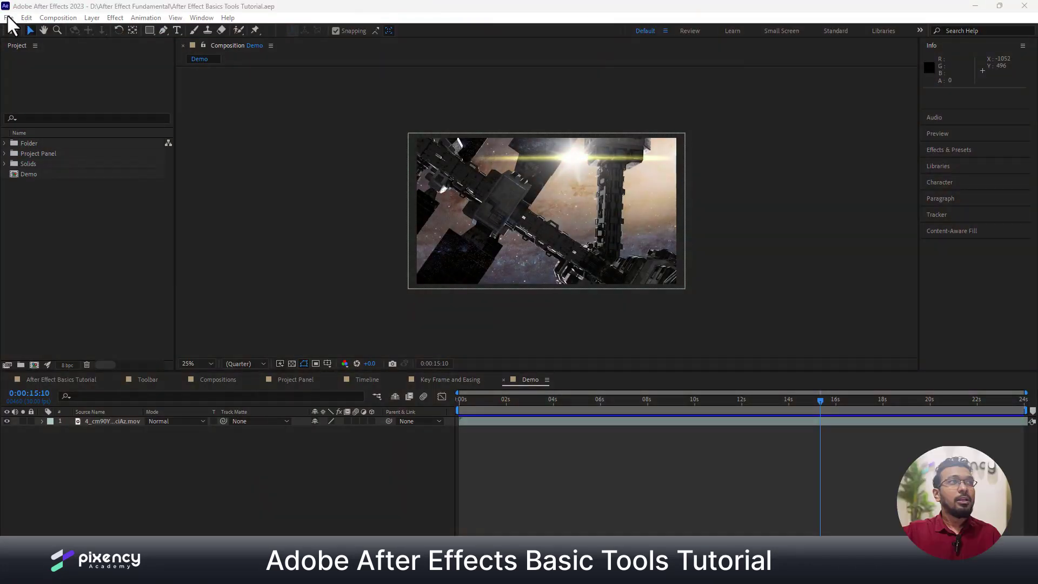
Look through the File menu commands, then dismiss the menu without running anything.
click(10, 18)
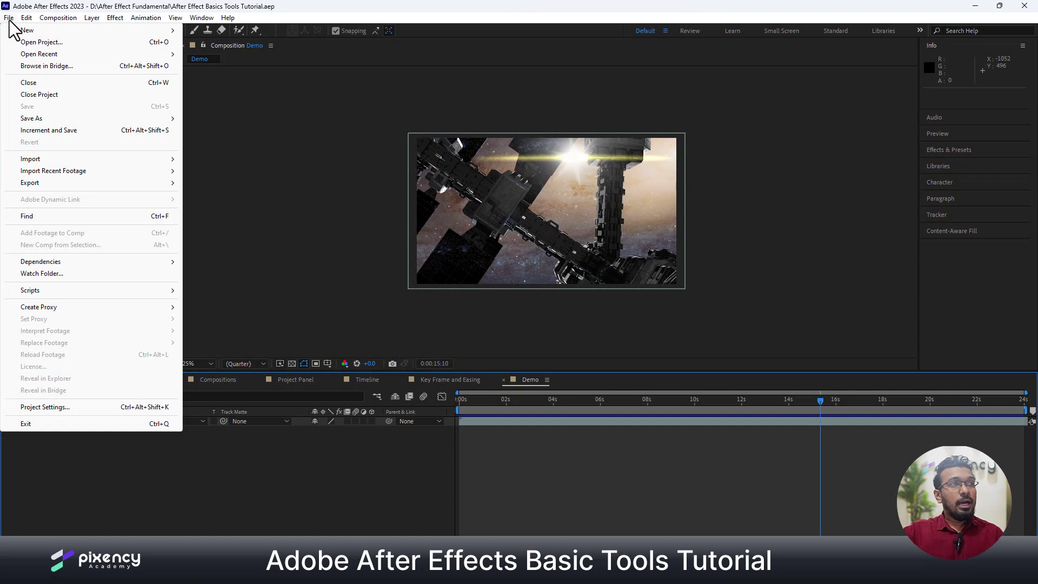
mouse_move(61, 262)
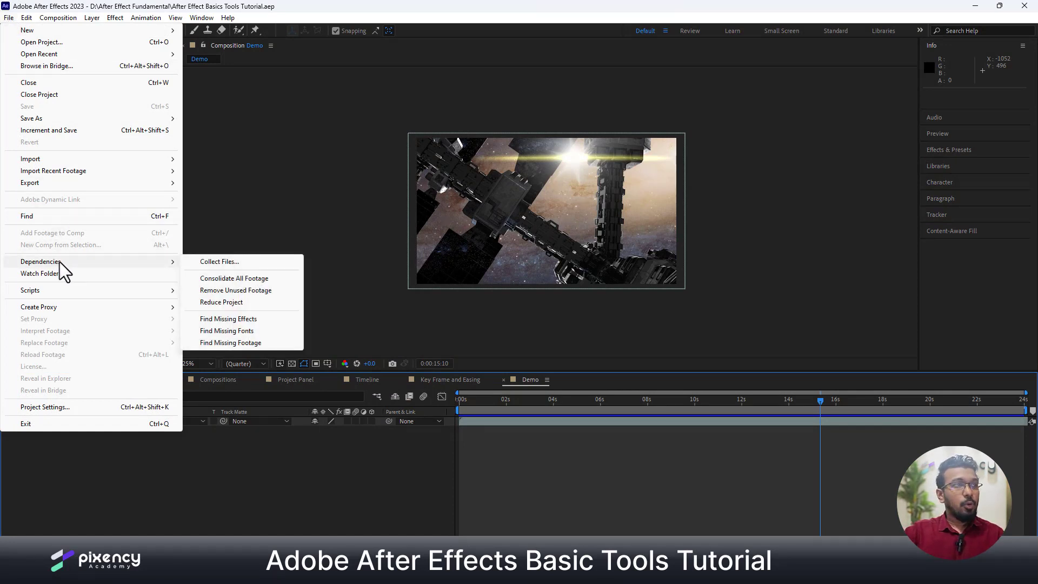
click(306, 205)
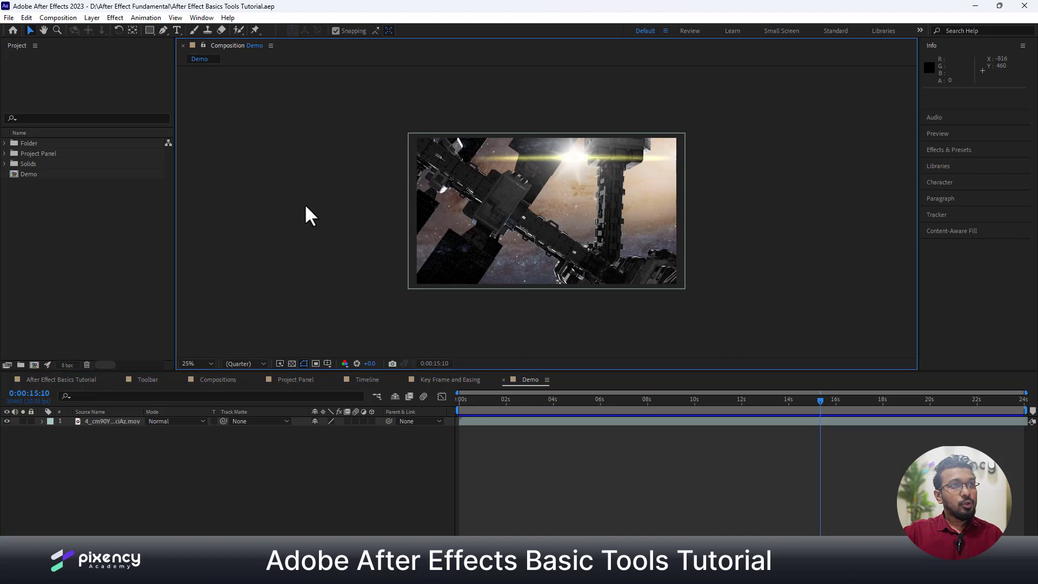
Select items in the project panel and reopen the File menu.
click(100, 222)
drag(99, 219, 45, 234)
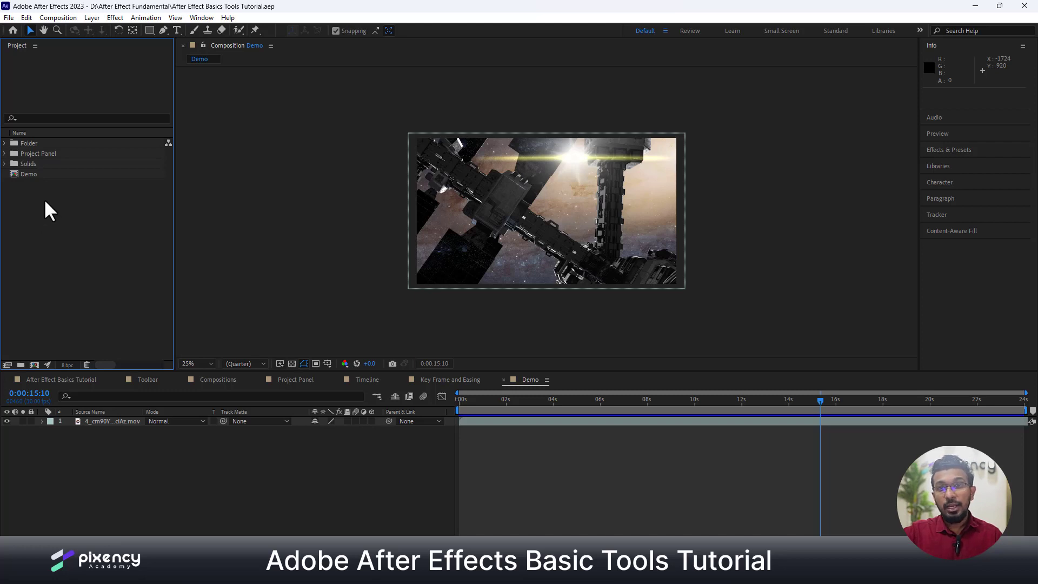
click(8, 17)
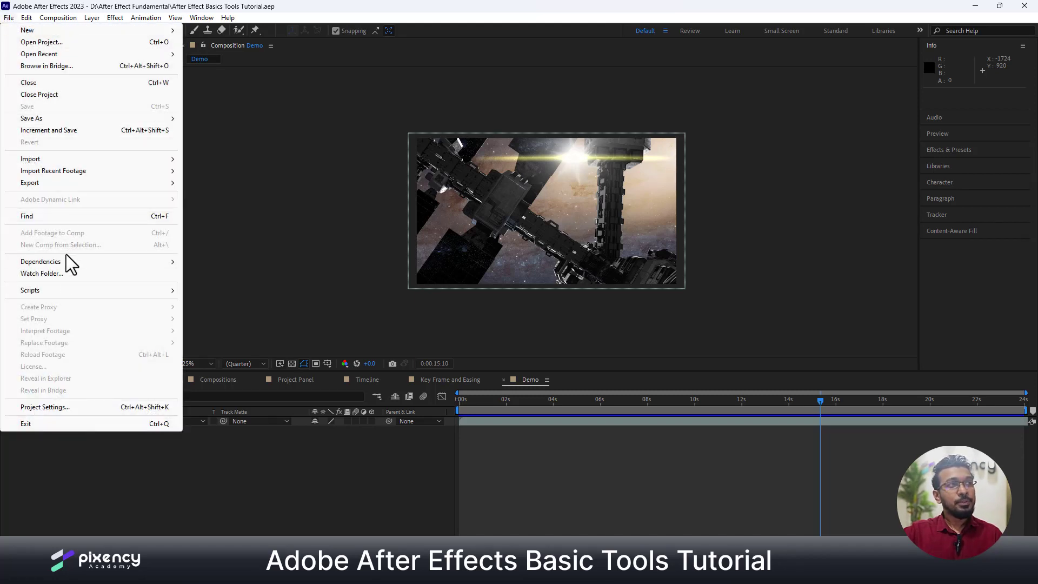
Show the File > Dependencies submenu listing Collect Files, Consolidate All Footage, Reduce Project and Find Missing items.
mouse_move(69, 265)
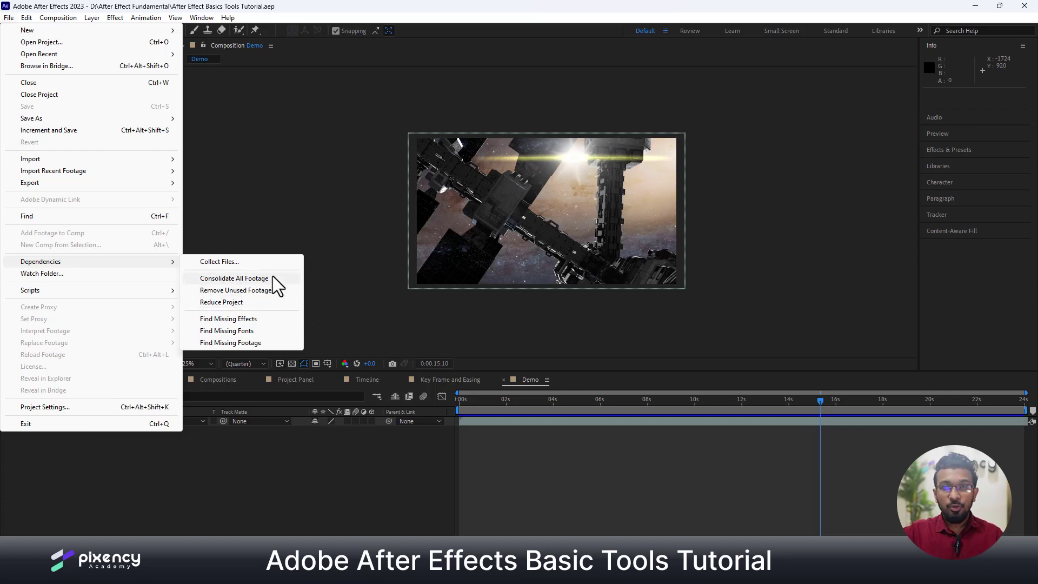
click(341, 308)
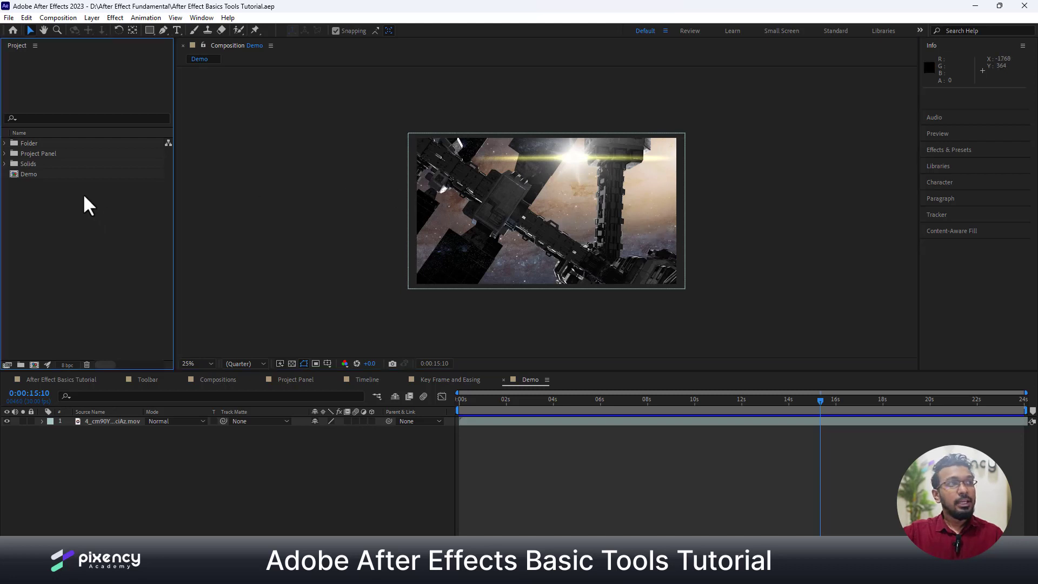
click(57, 175)
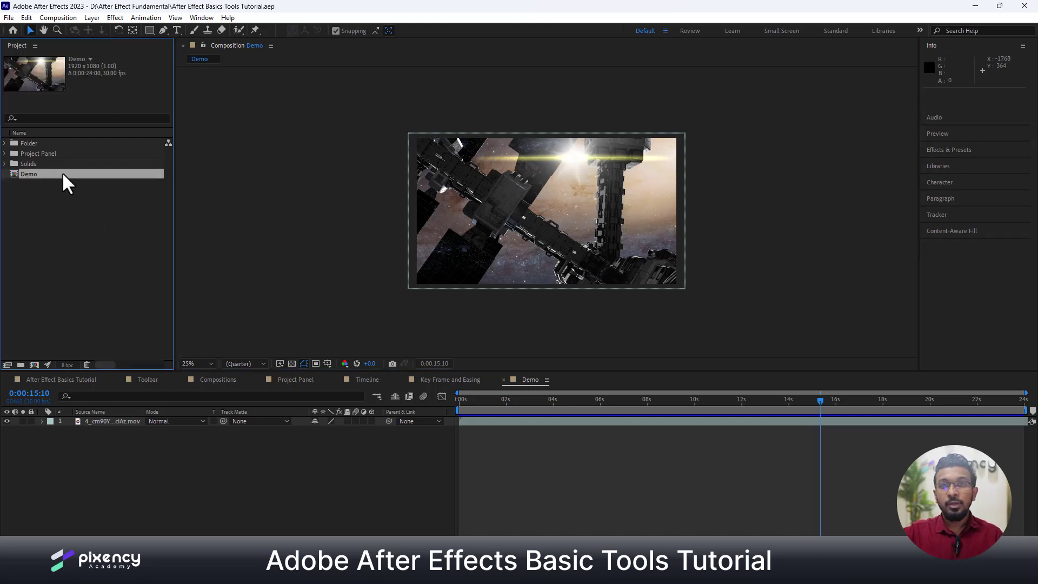
click(8, 17)
mouse_move(60, 262)
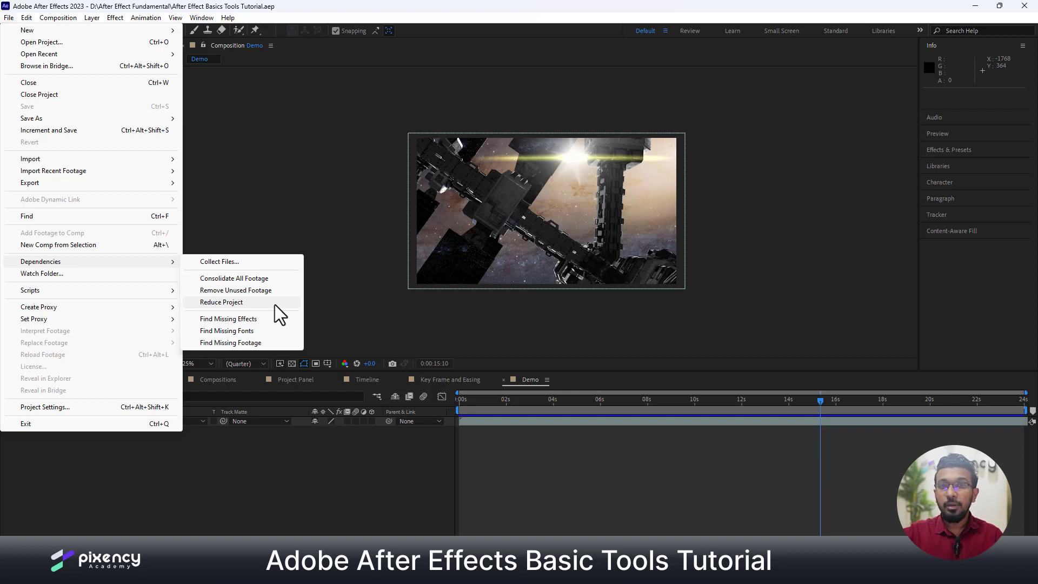
click(448, 476)
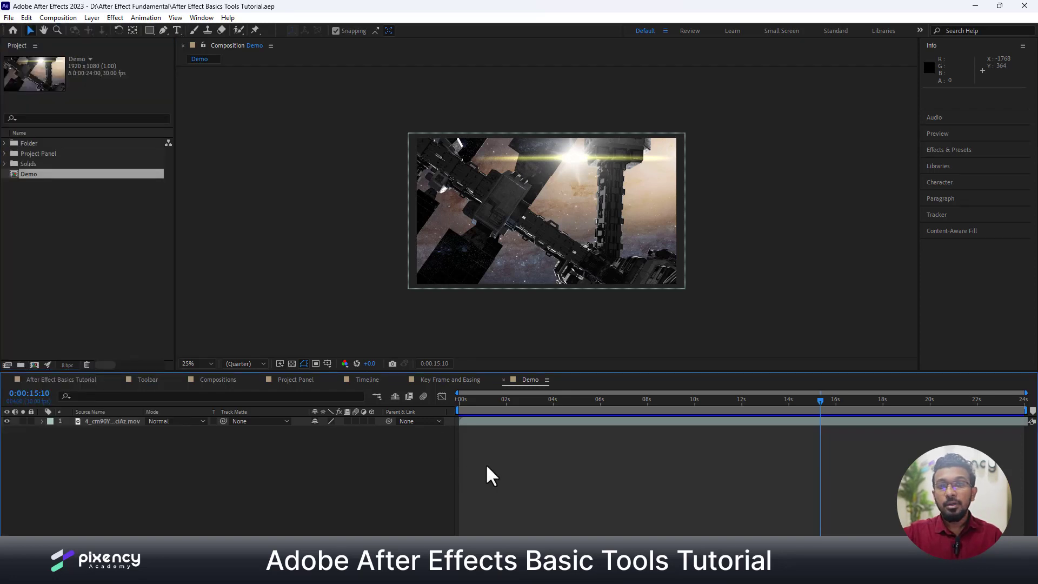
click(94, 250)
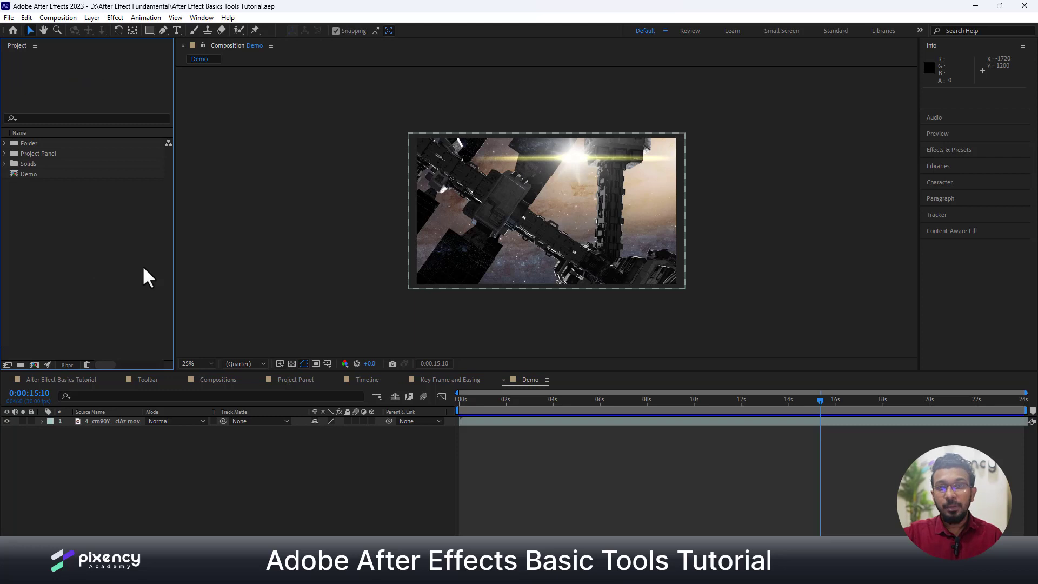
click(8, 18)
mouse_move(62, 262)
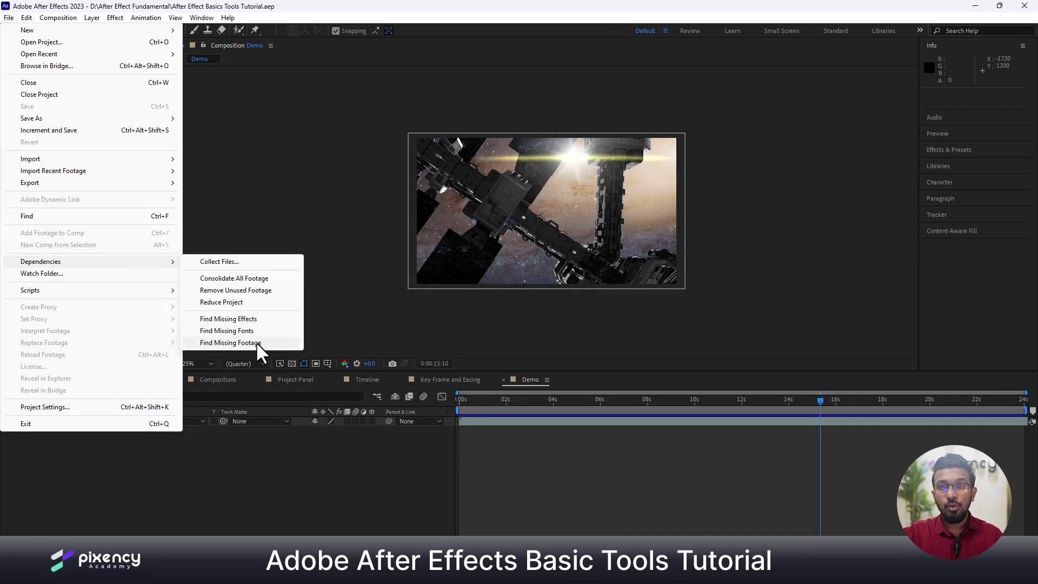
click(258, 342)
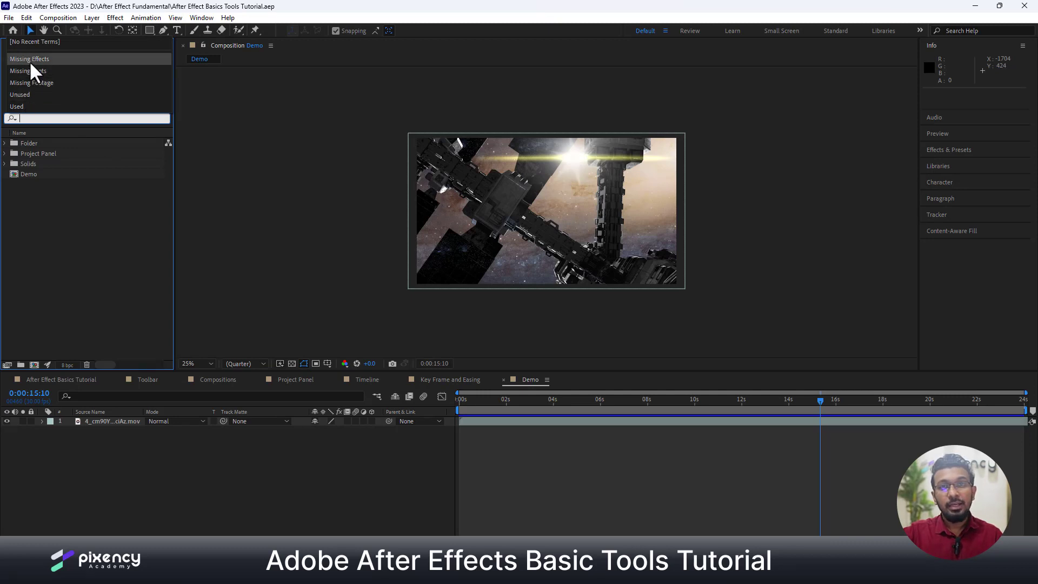
click(48, 275)
click(9, 17)
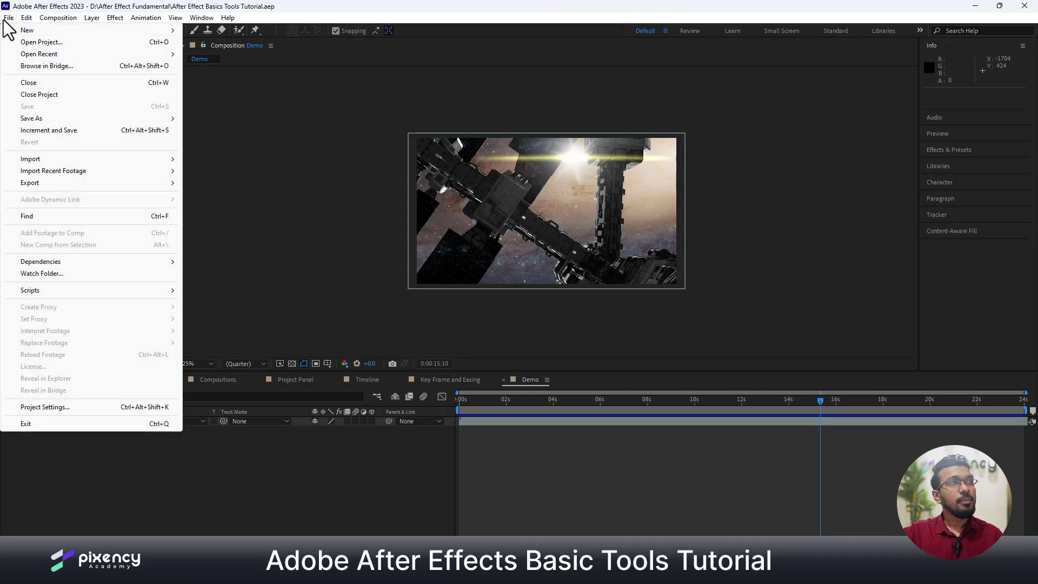
mouse_move(56, 261)
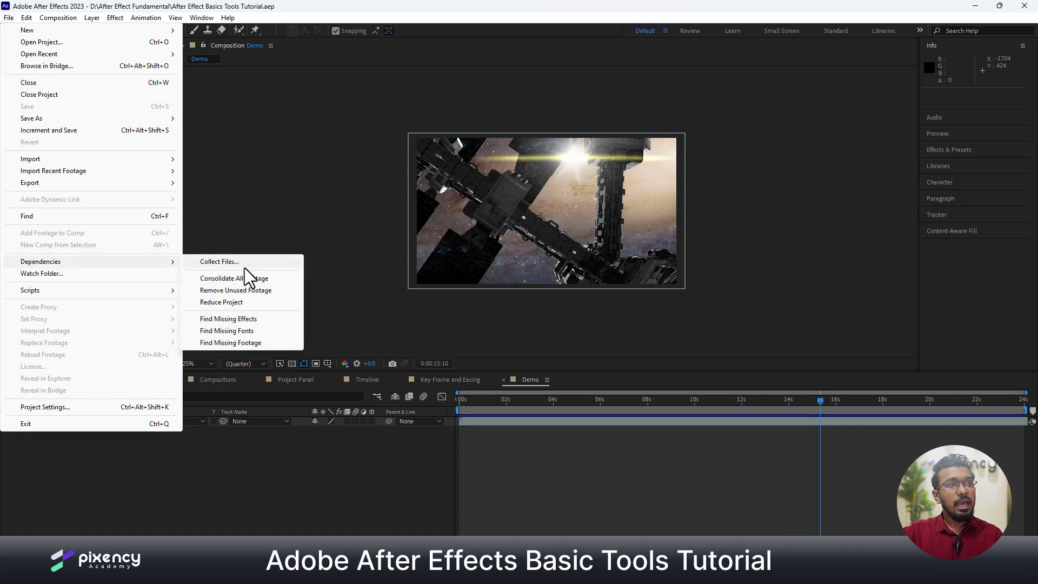
Run Collect Files with Collect Source Files set to All (18 files, 767 MB) and confirm.
click(244, 265)
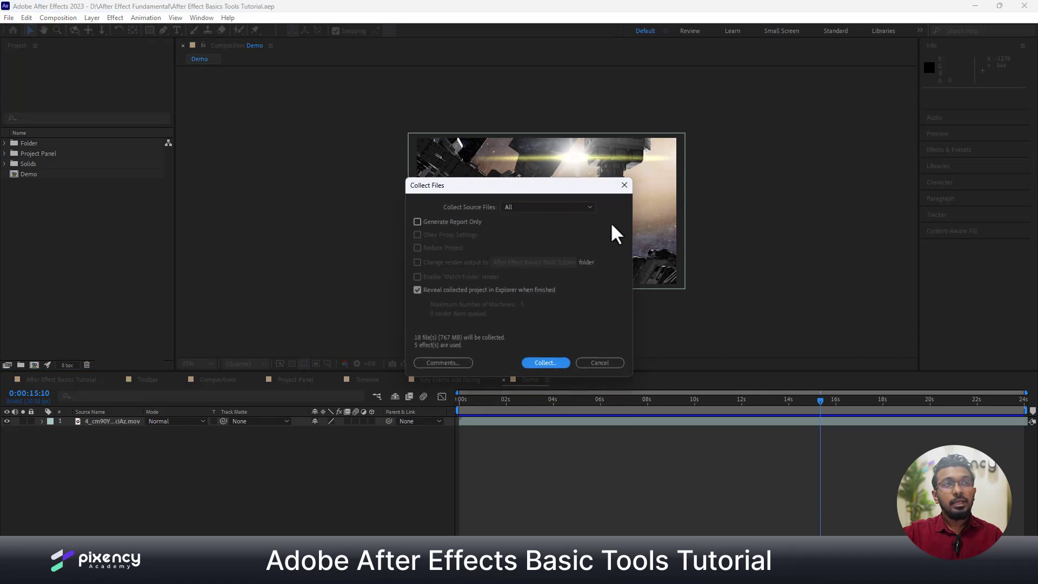
click(554, 207)
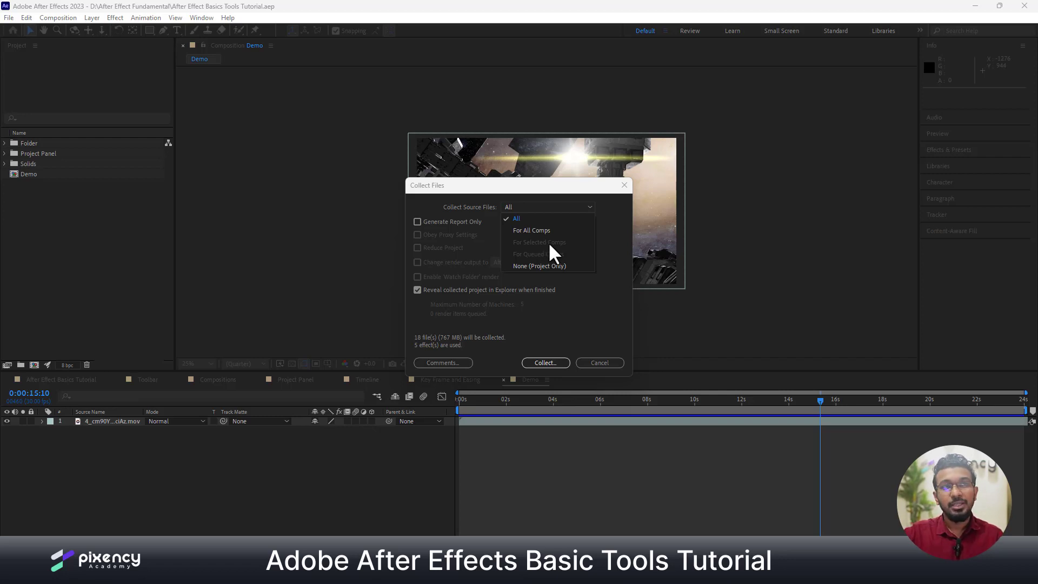
click(609, 244)
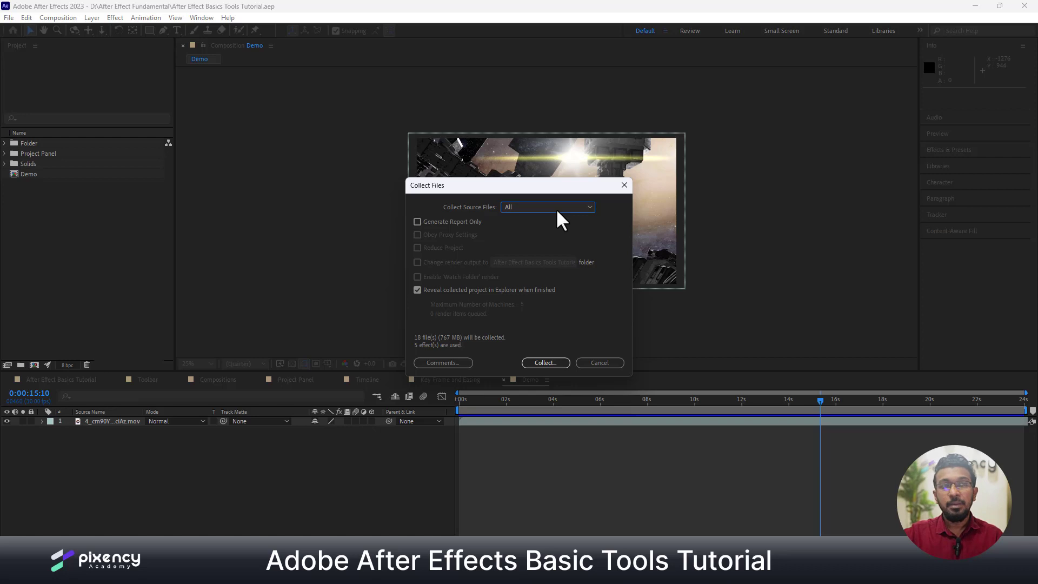
drag(558, 187, 577, 176)
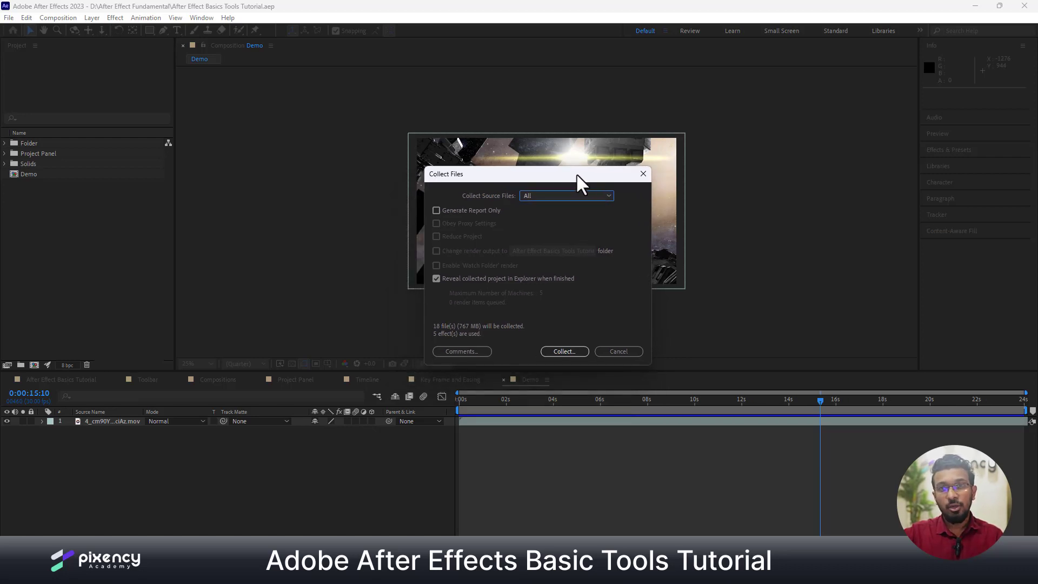
drag(577, 175, 568, 174)
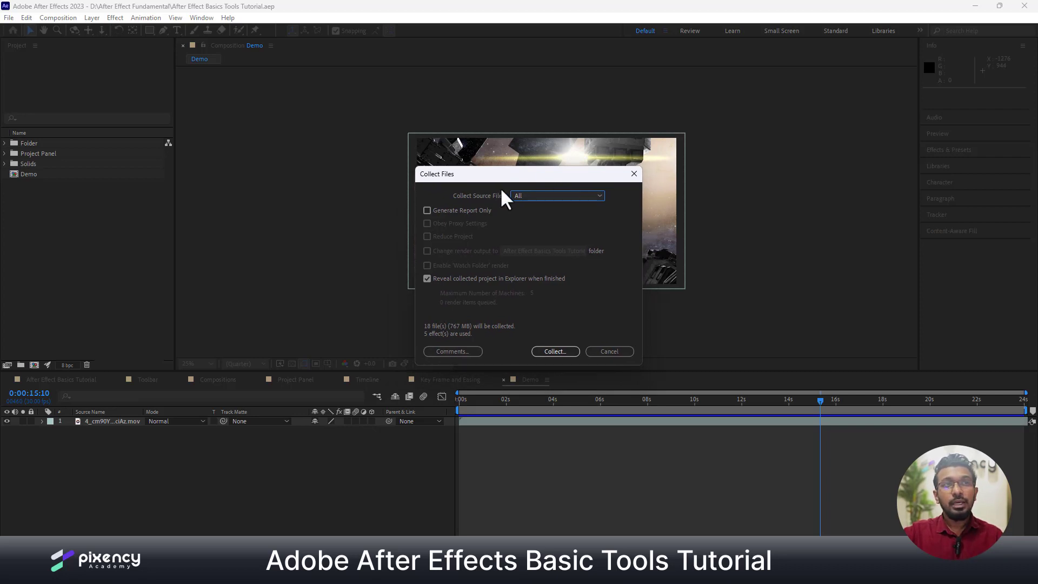
click(555, 352)
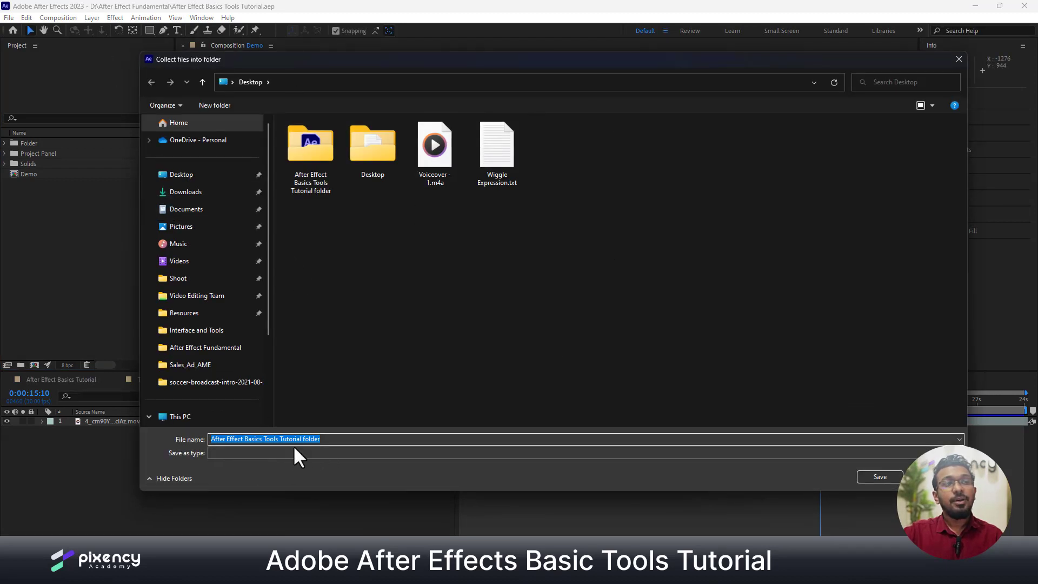
Try saving the collection to the Desktop, dismiss the location-unavailable error and abort the collect.
click(313, 163)
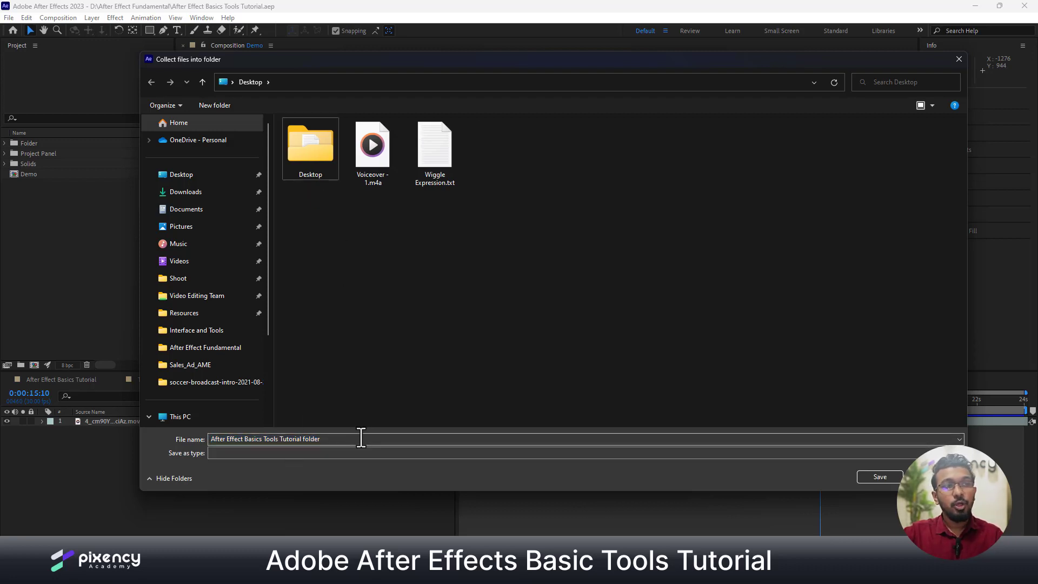
click(336, 439)
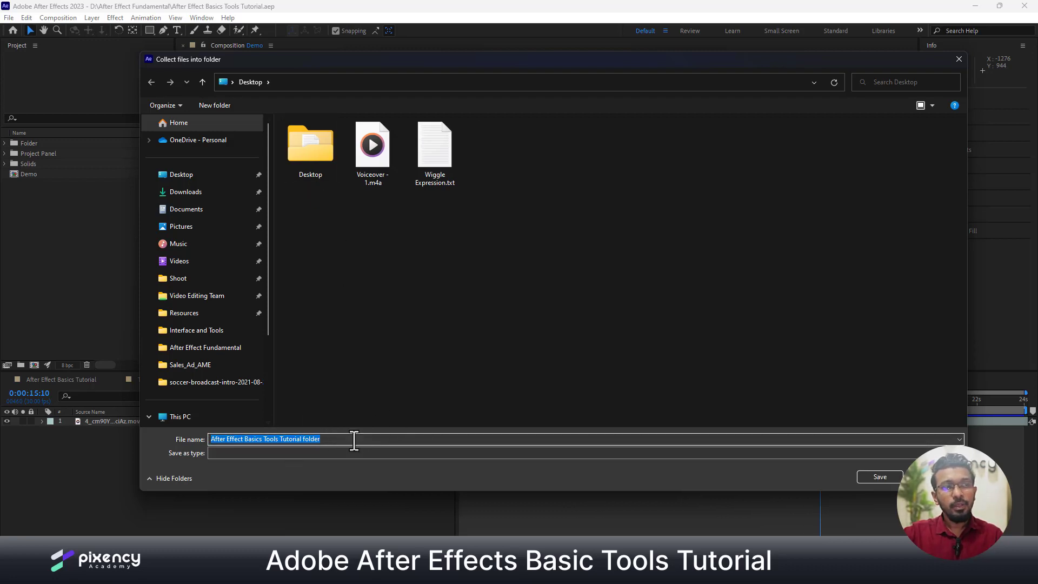
click(337, 439)
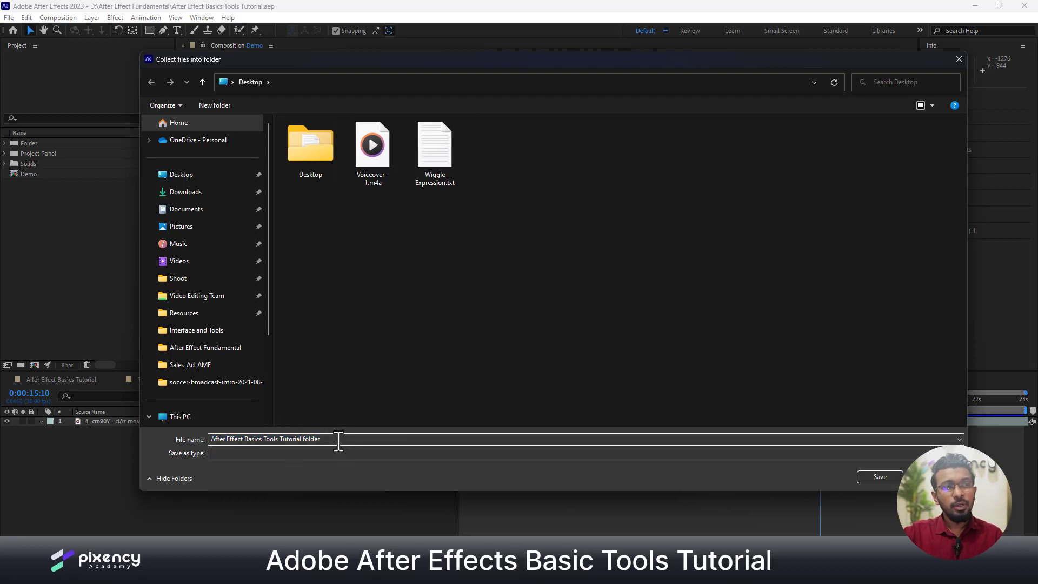
click(873, 476)
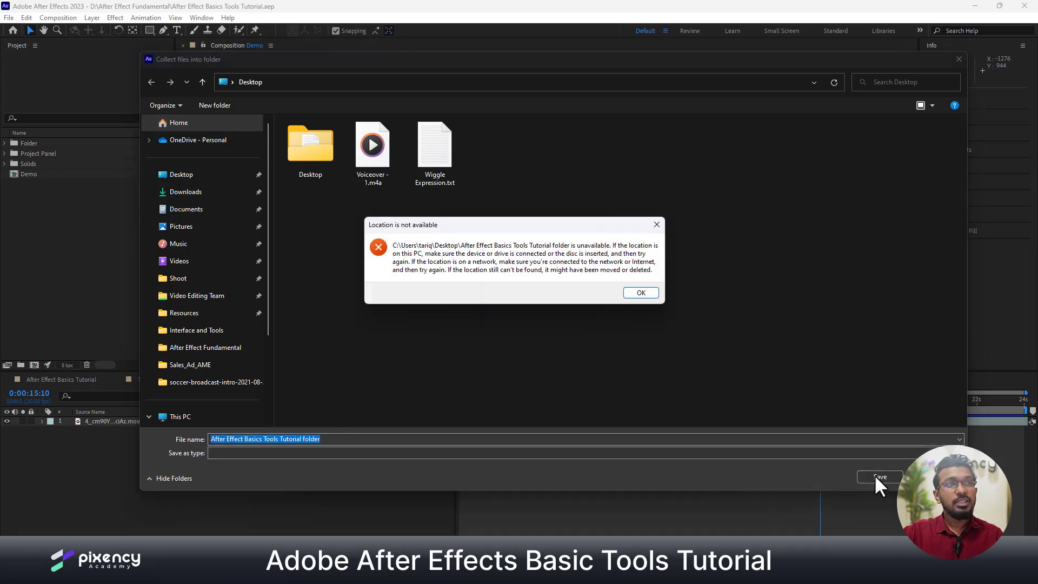
click(639, 292)
key(Escape)
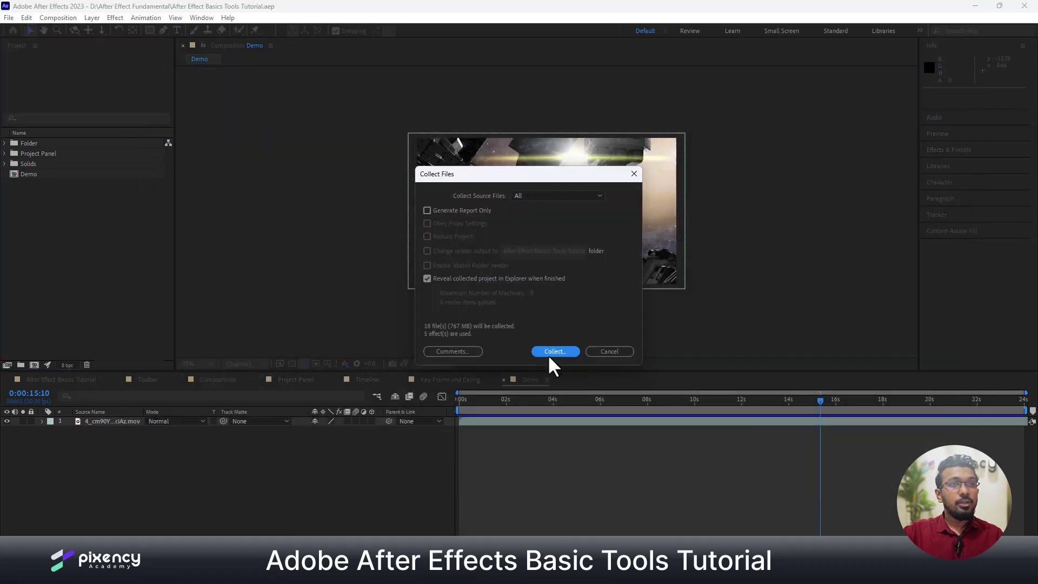
click(597, 354)
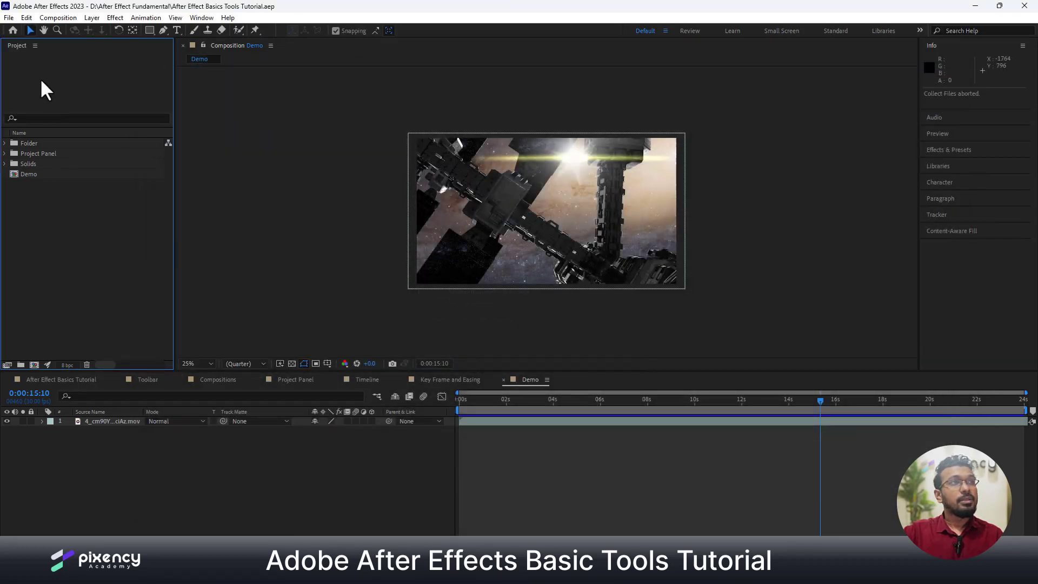
Reopen Collect Files from the File > Dependencies menu.
click(9, 17)
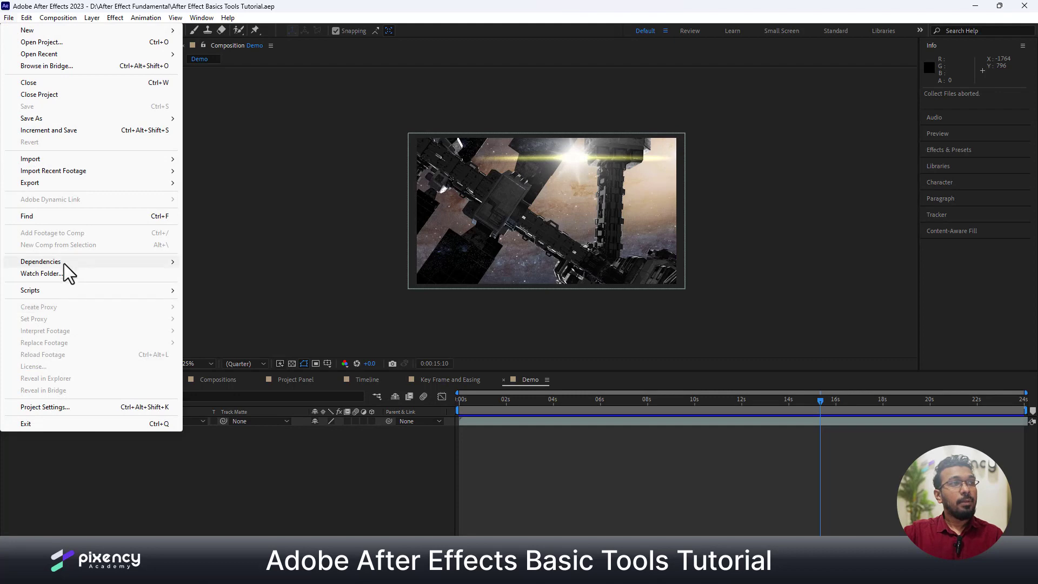
mouse_move(63, 262)
click(251, 261)
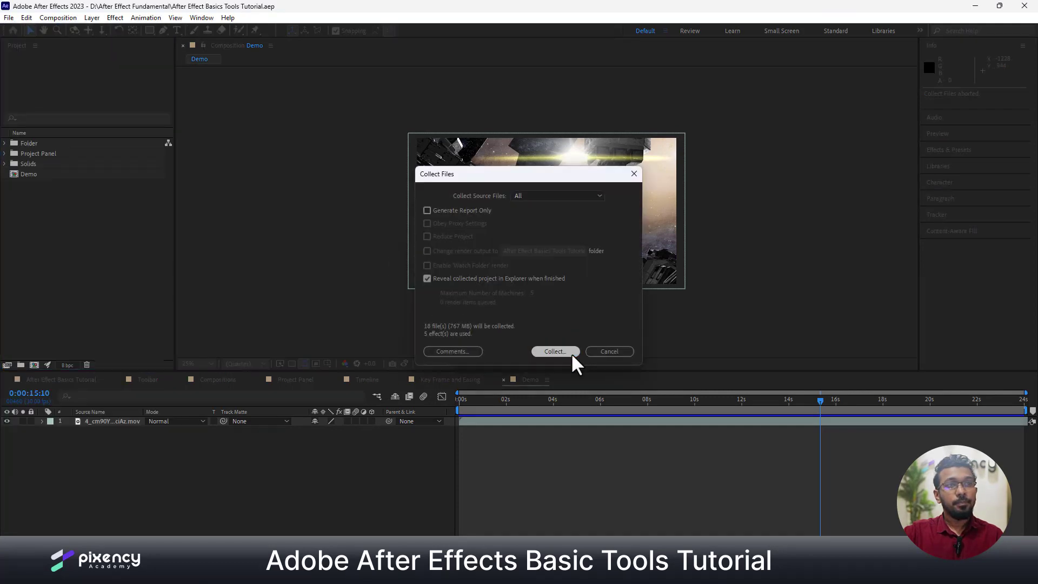
Collect into the After Effect Basics Tools Tutorial folder on the Desktop, then restore the window.
click(555, 351)
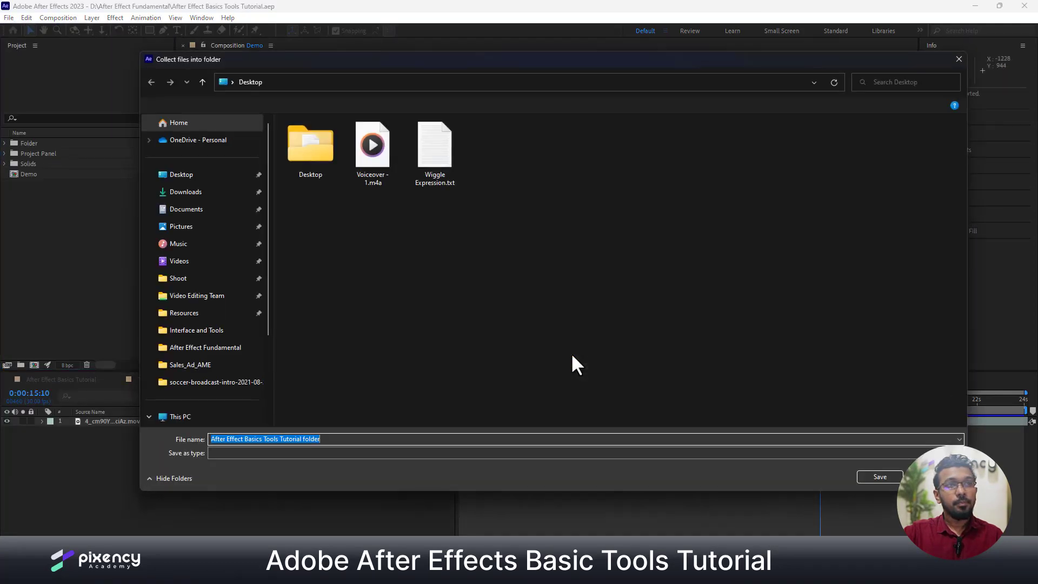
click(882, 475)
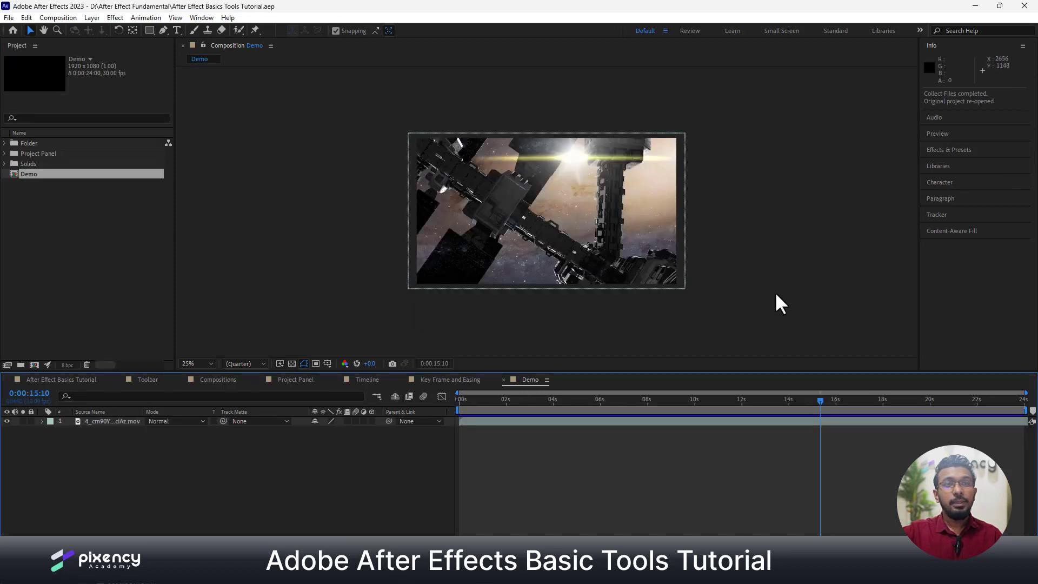
drag(887, 9, 844, 52)
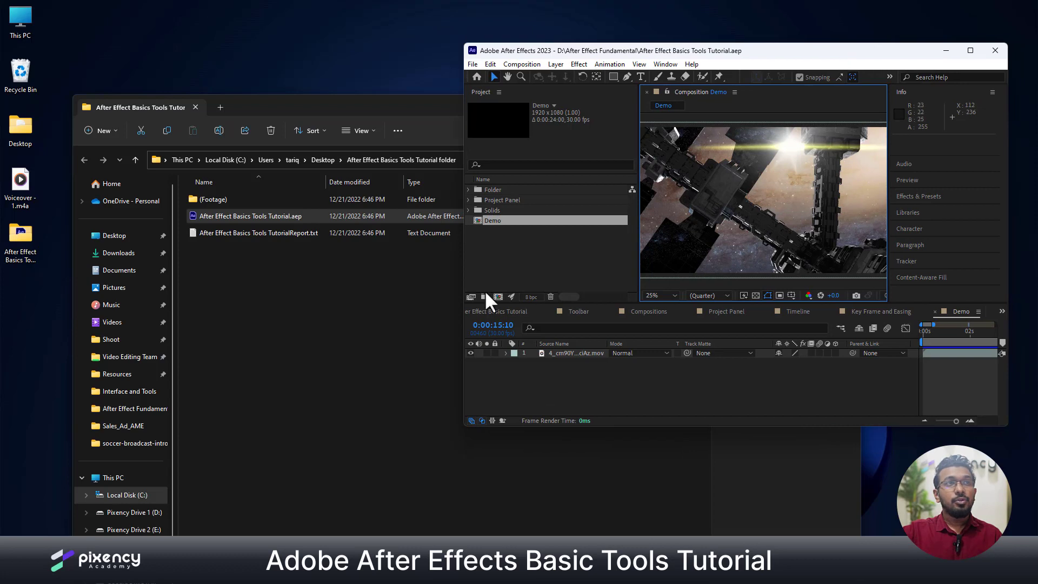
Arrange the After Effects and File Explorer windows and open the collected tutorial folder on the Desktop.
drag(695, 51, 613, 63)
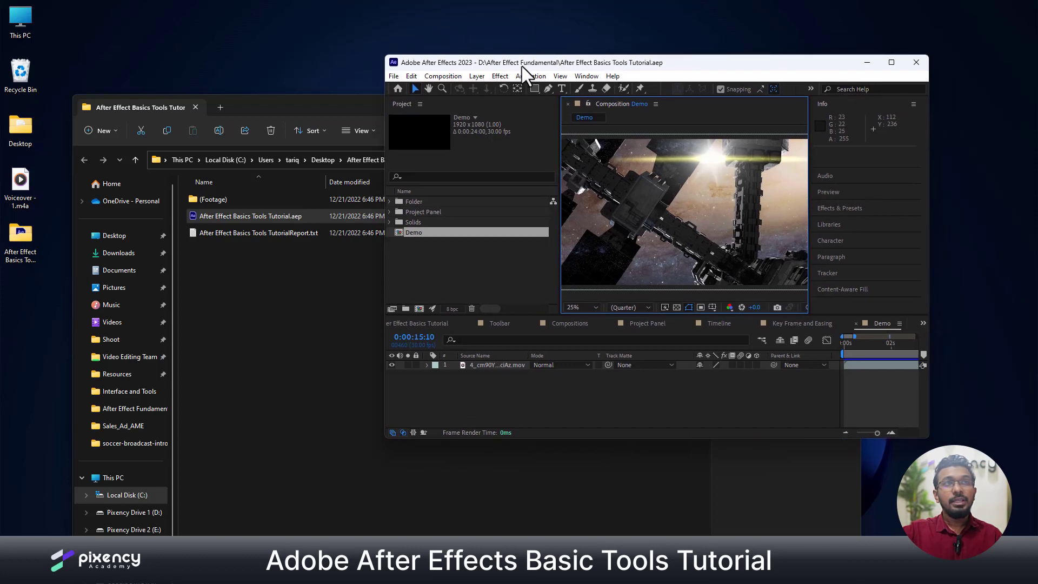
click(356, 104)
drag(385, 107, 410, 149)
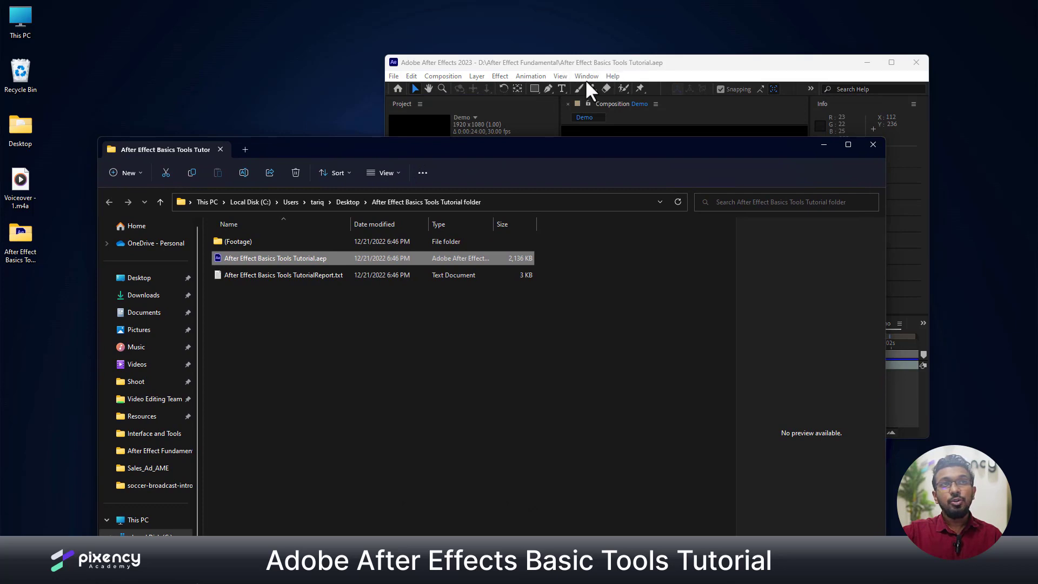
drag(538, 145, 532, 67)
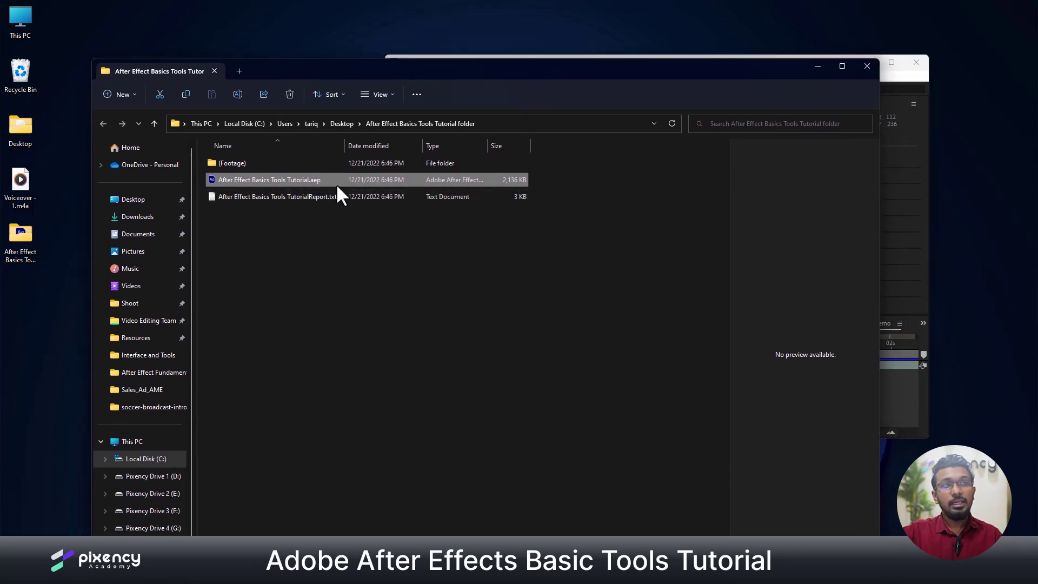
click(339, 124)
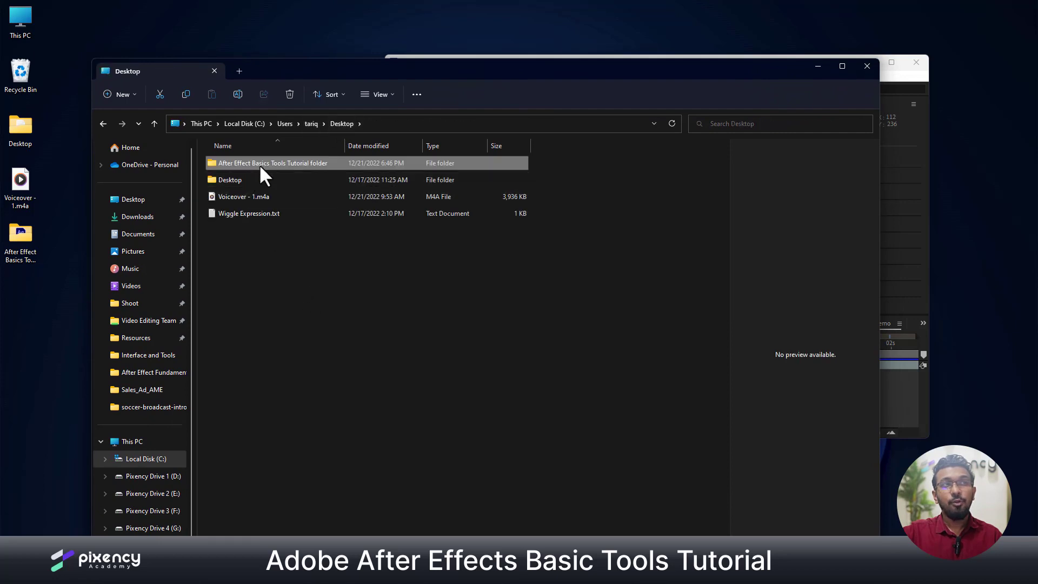
double_click(313, 166)
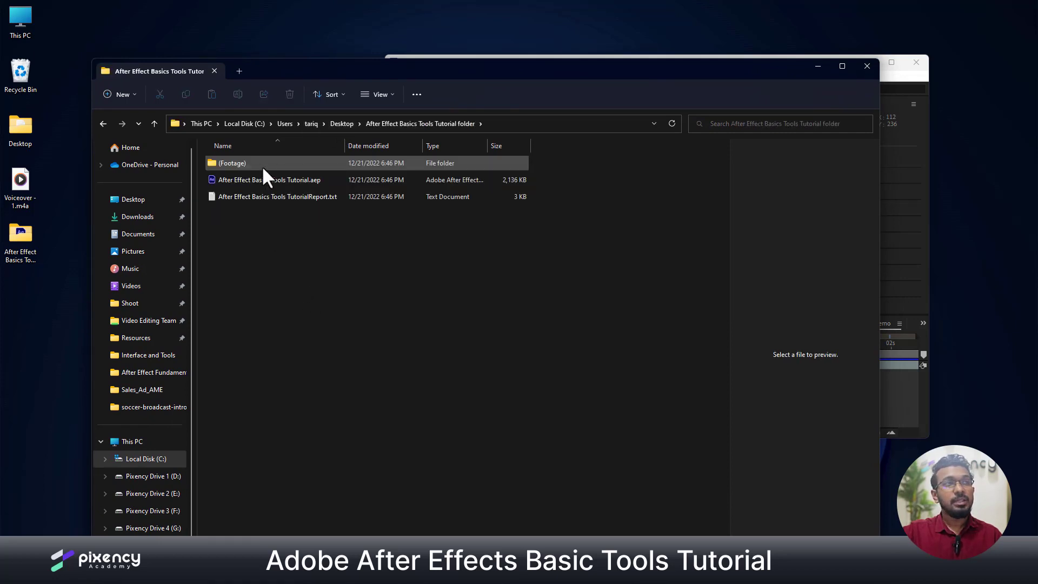
Inspect the collected images in (Footage) > Folder, then return to (Footage).
double_click(262, 165)
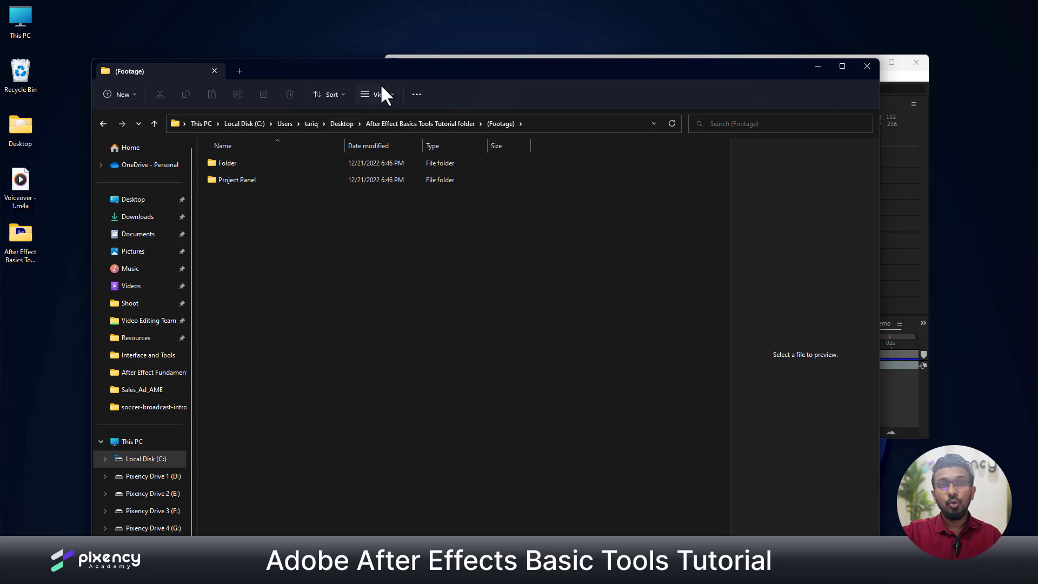
mouse_move(404, 73)
mouse_down()
mouse_move(450, 371)
mouse_move(410, 273)
mouse_move(382, 71)
mouse_up()
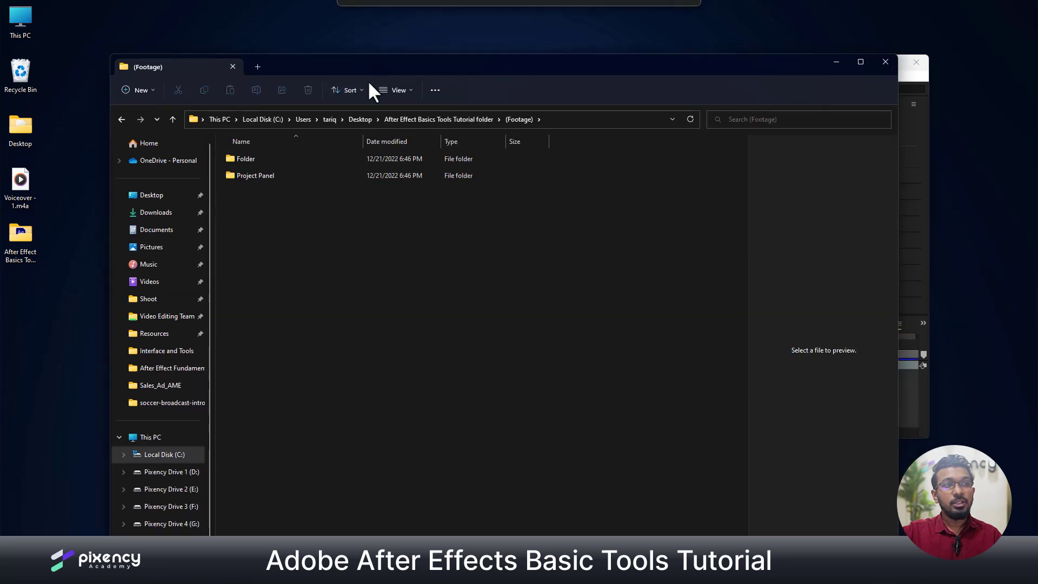
double_click(276, 158)
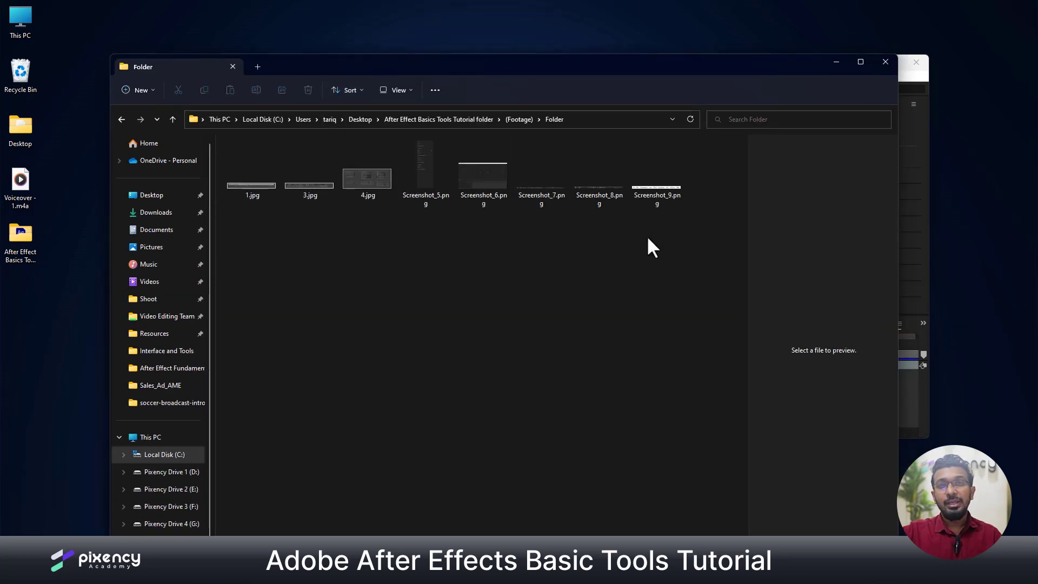
drag(646, 235, 318, 170)
click(383, 276)
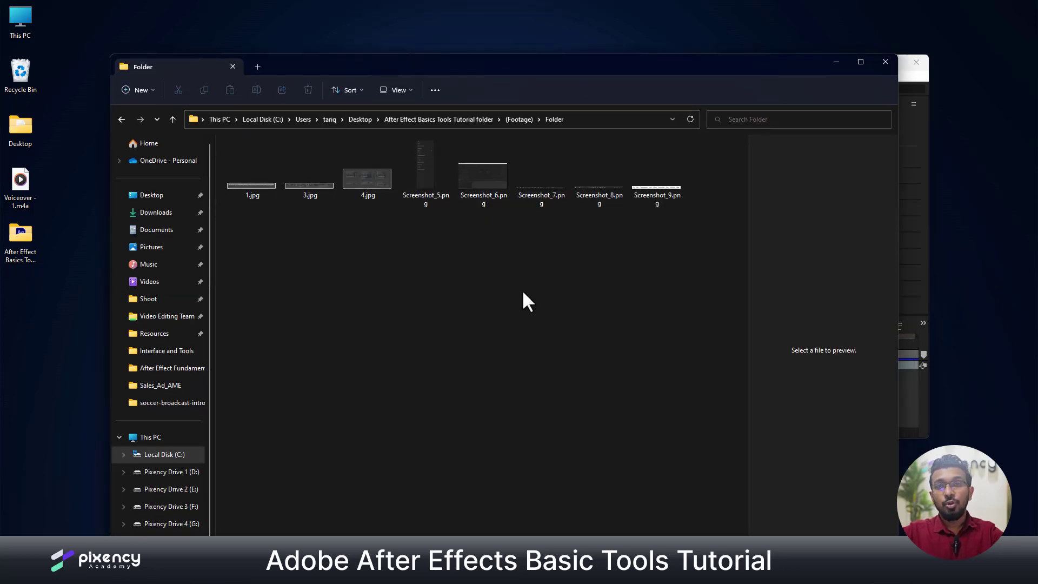
key(alt+Up)
Check the Audio and Images subfolders under (Footage) > Project Panel.
click(289, 177)
double_click(289, 178)
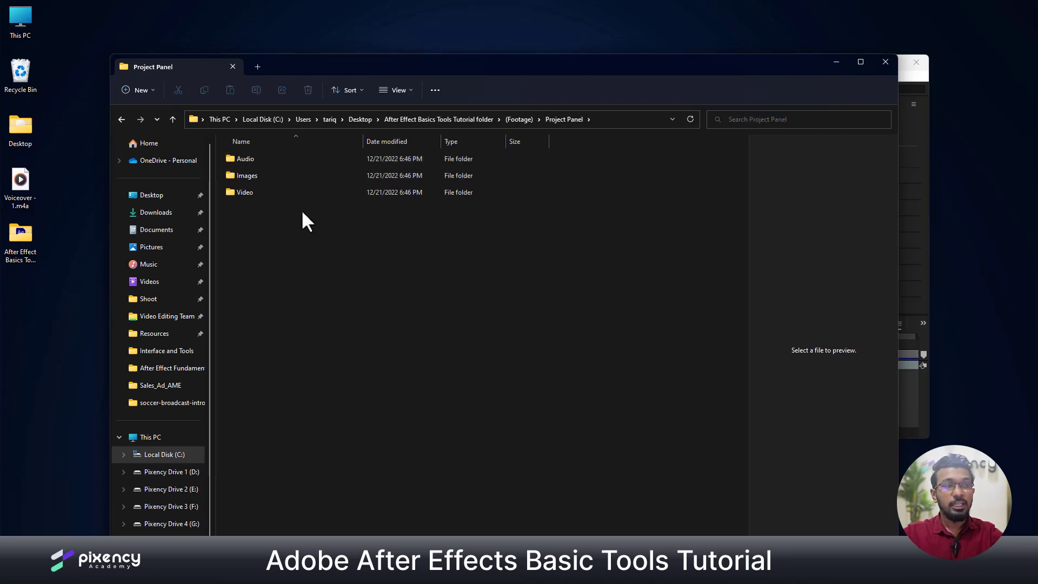
double_click(265, 160)
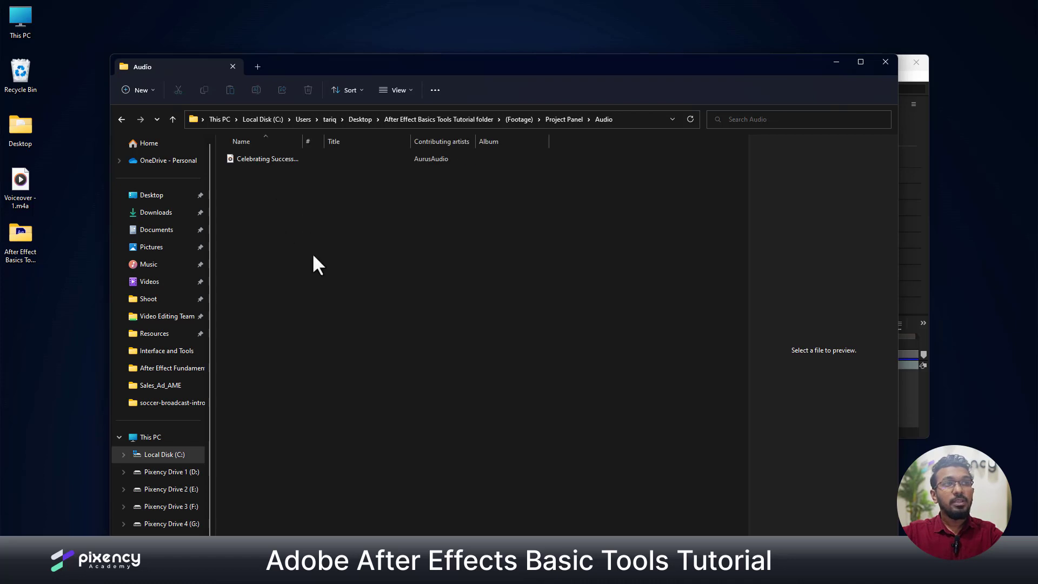
key(alt+Up)
double_click(283, 175)
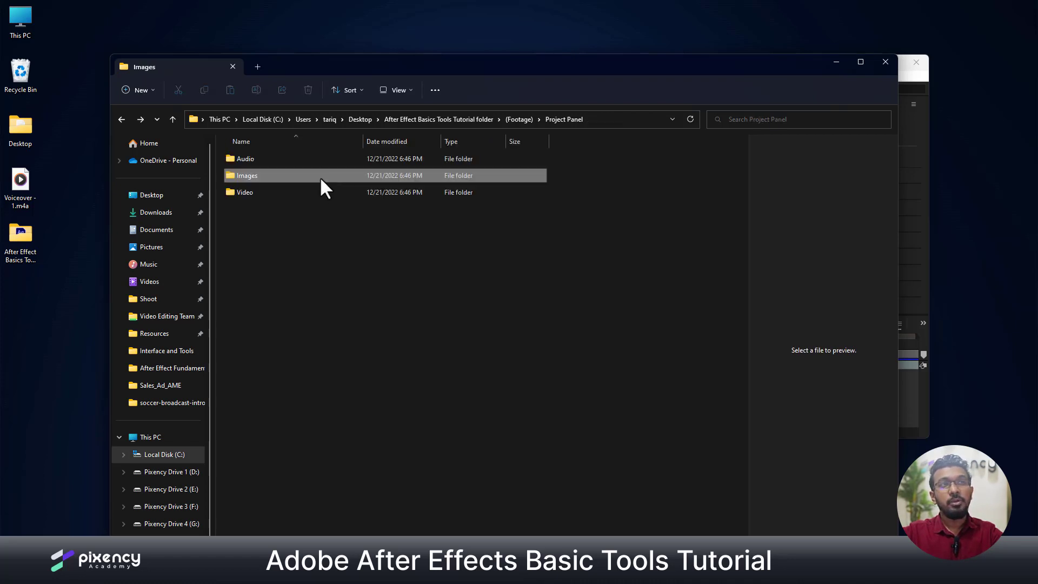
Open After Effect Basics Tools Tutorial.aep from the collected tutorial folder.
click(423, 119)
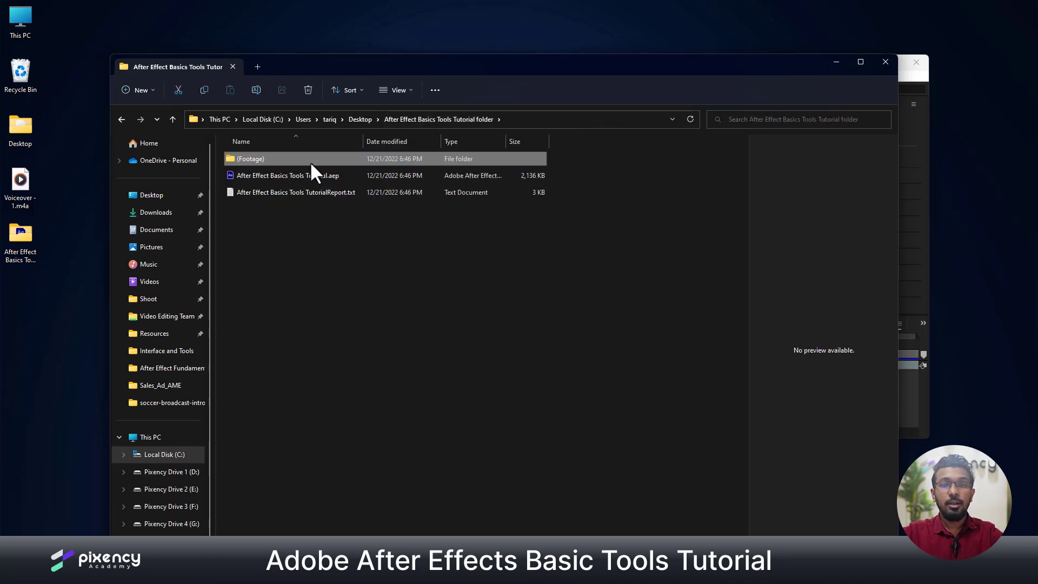
click(344, 177)
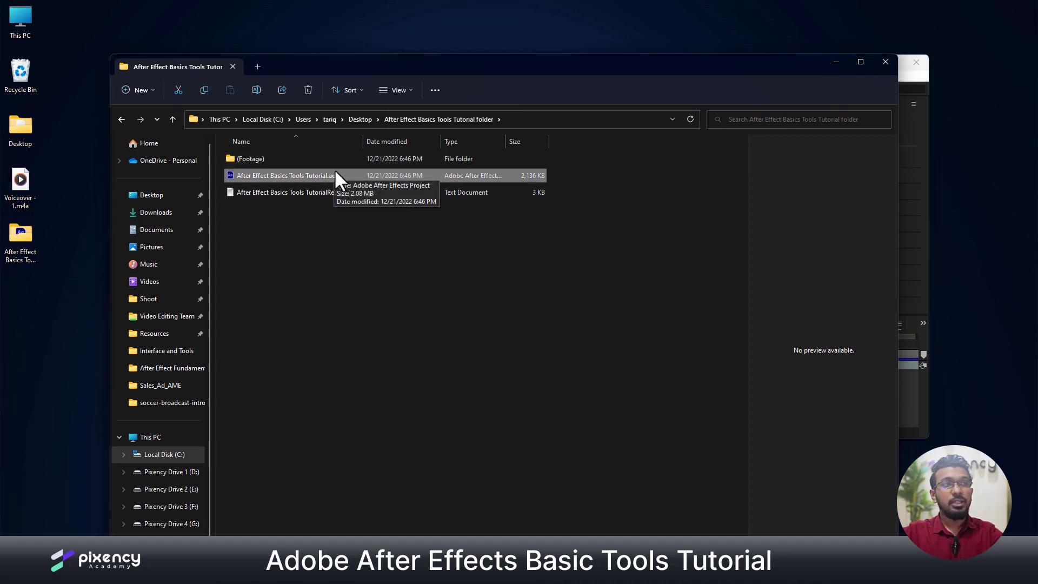
double_click(303, 173)
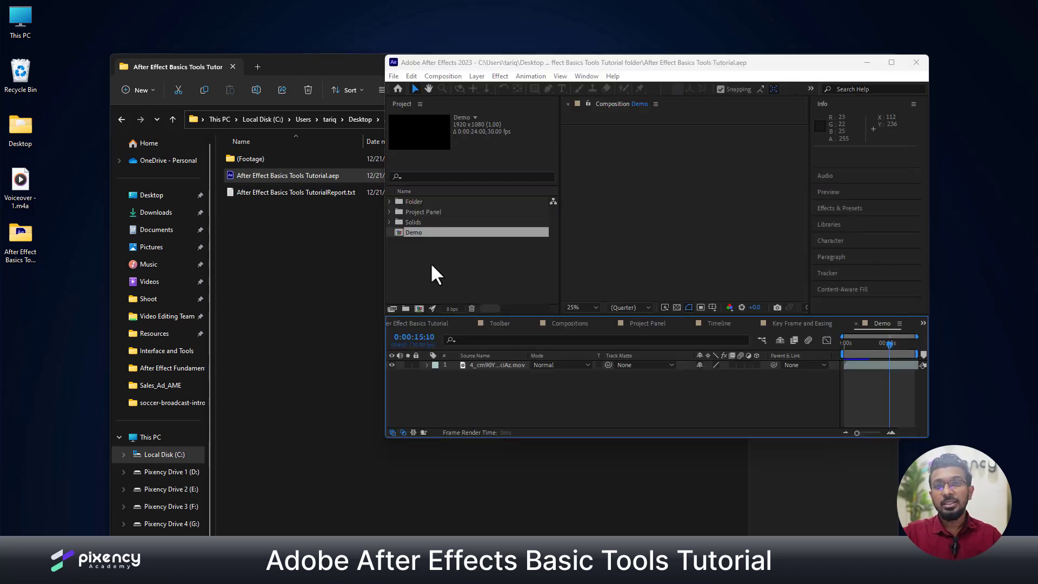
Maximize After Effects and open the Project Panel composition, setting the playhead to 0:00:00:29.
click(435, 273)
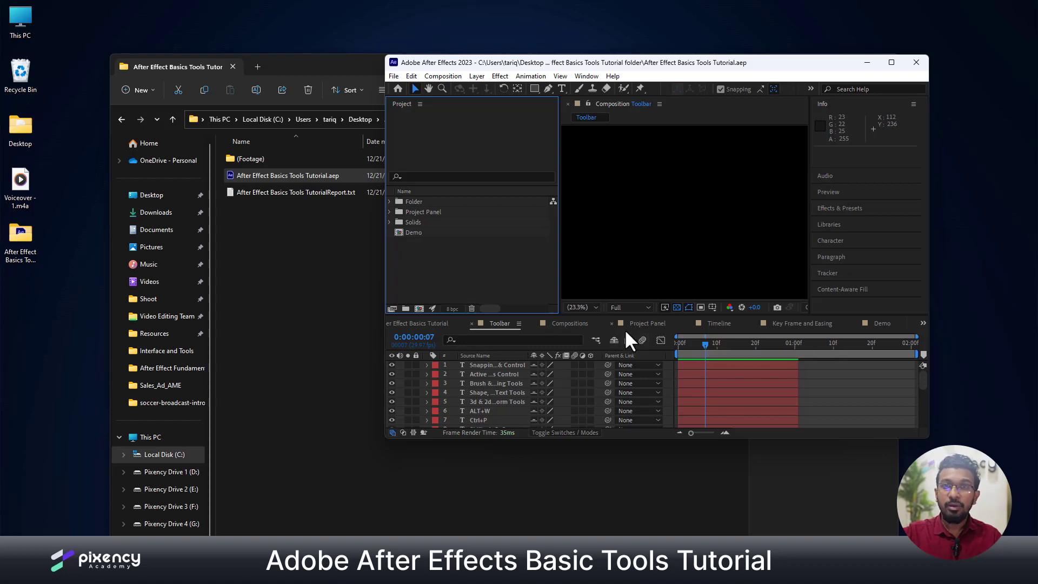
click(890, 57)
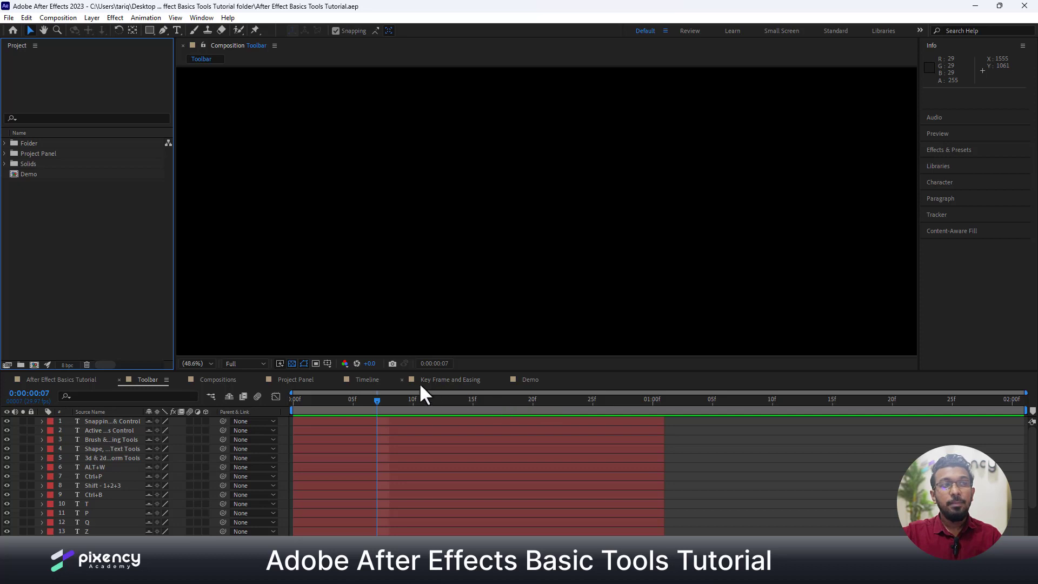
click(299, 381)
drag(522, 401, 522, 399)
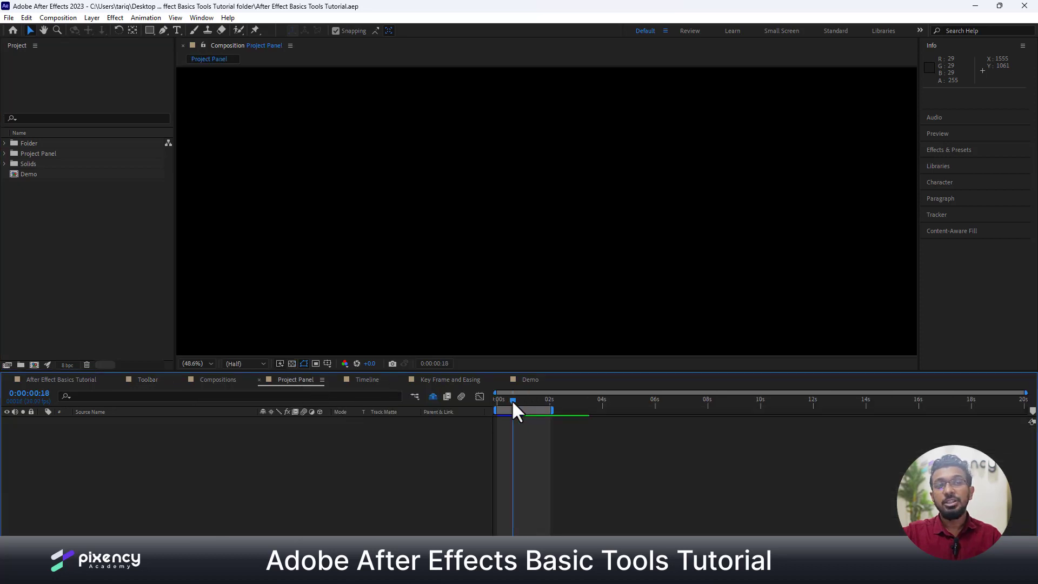
Minimize After Effects, reposition and minimize File Explorer, then bring After Effects back full-screen.
click(972, 6)
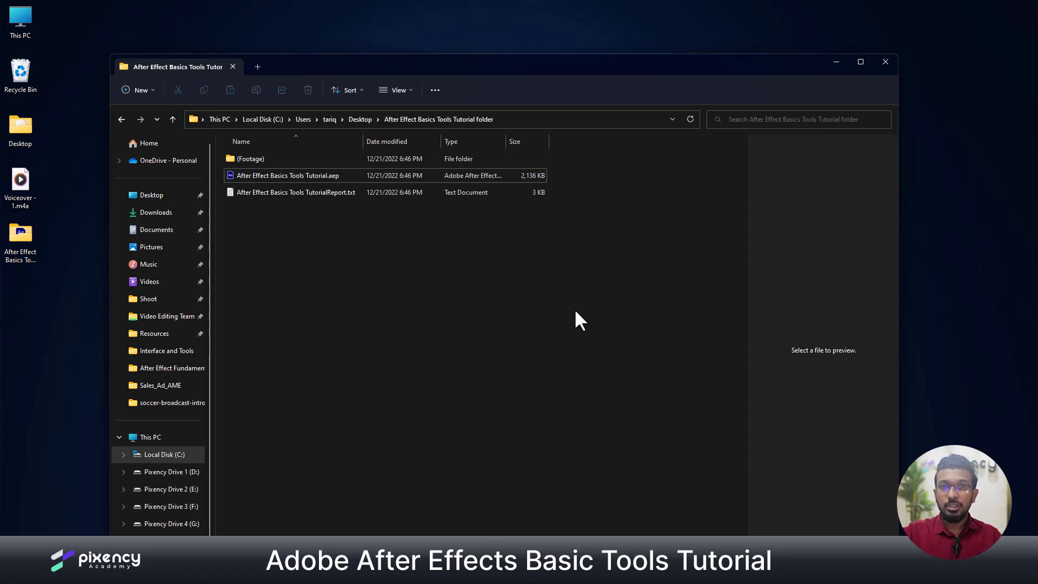
drag(544, 73, 561, 45)
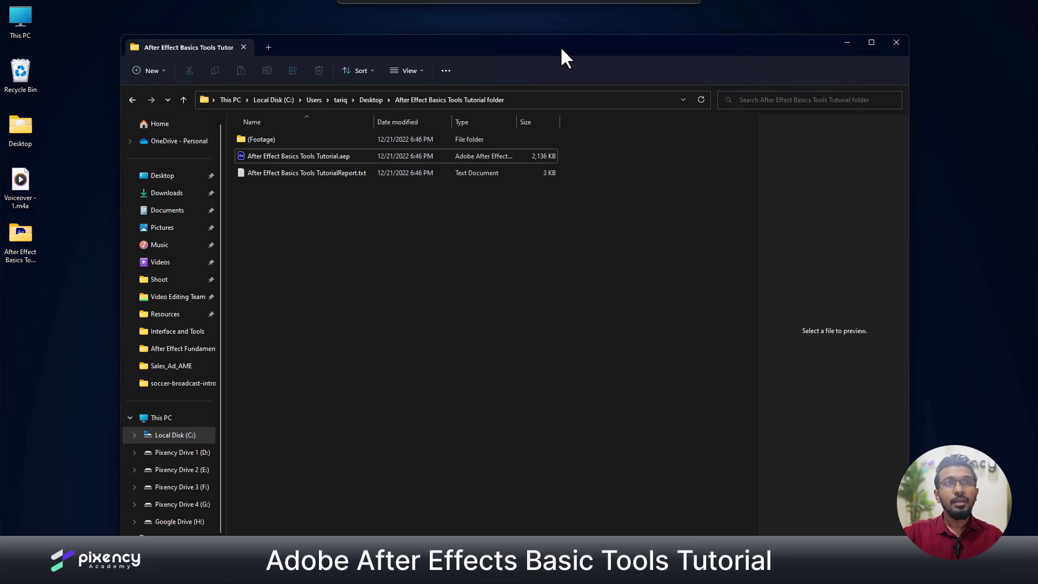
click(853, 34)
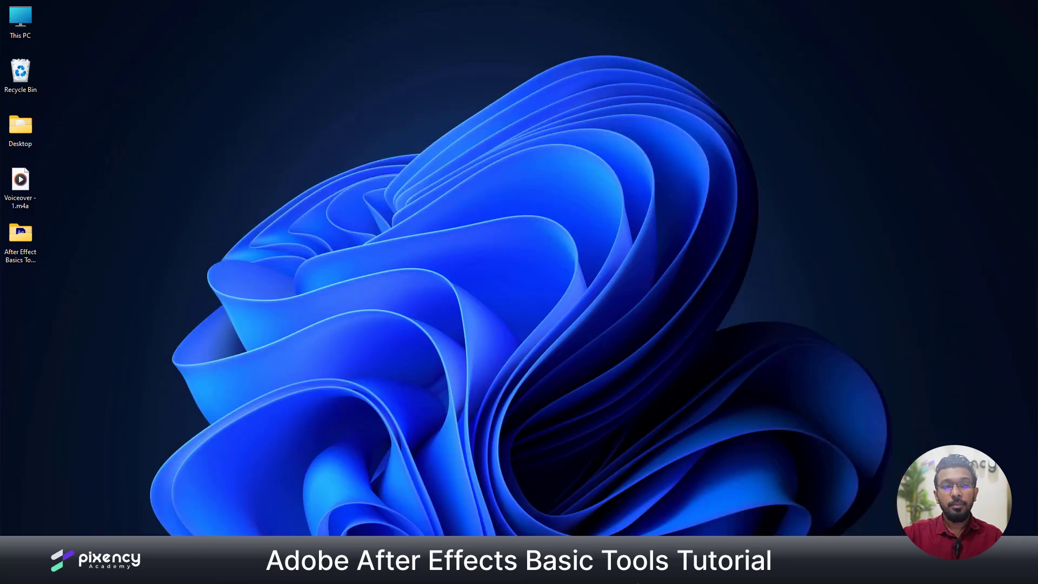
key(alt+Tab)
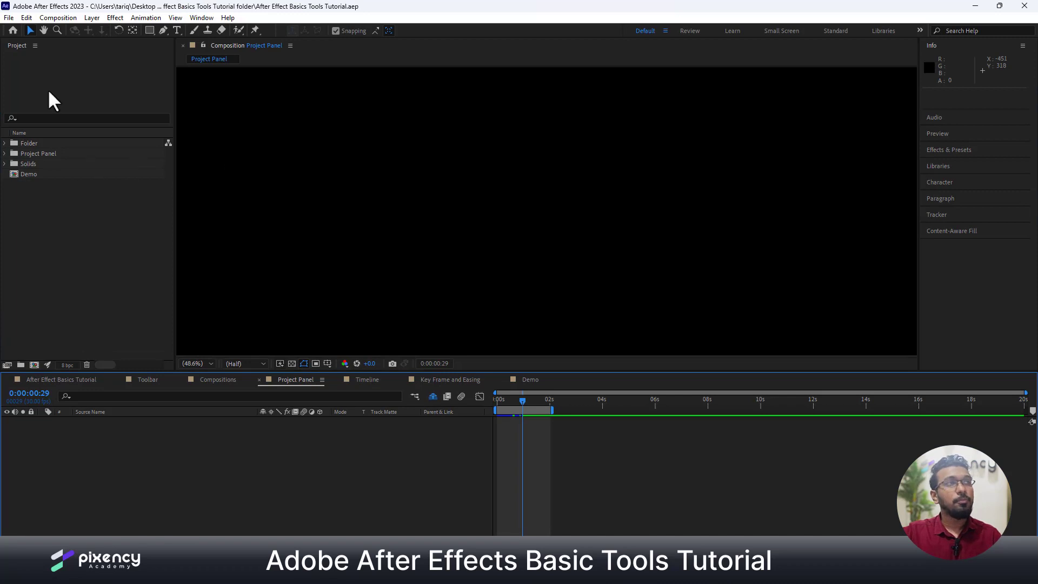
click(9, 17)
mouse_move(68, 263)
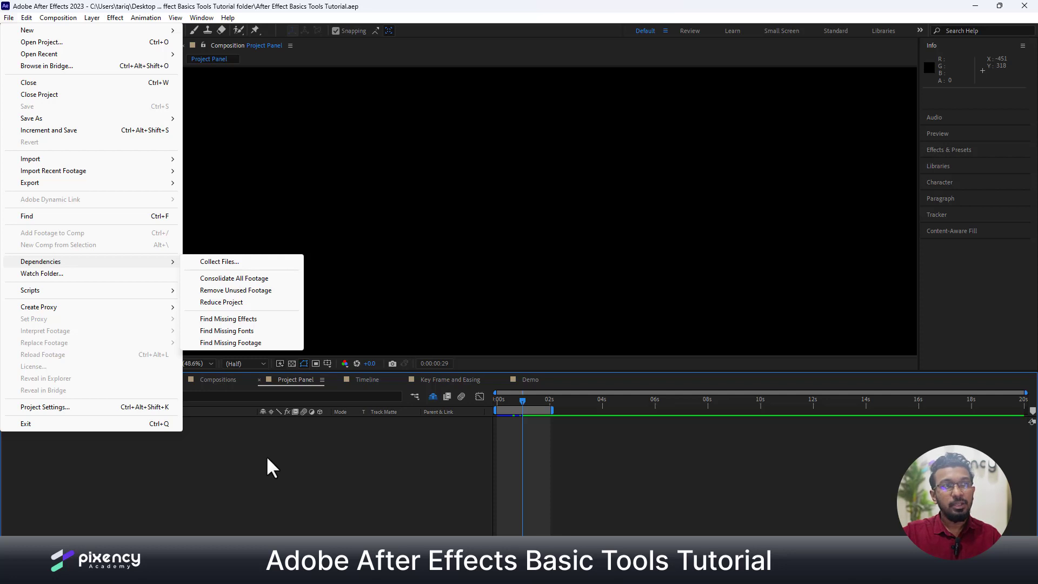
click(205, 400)
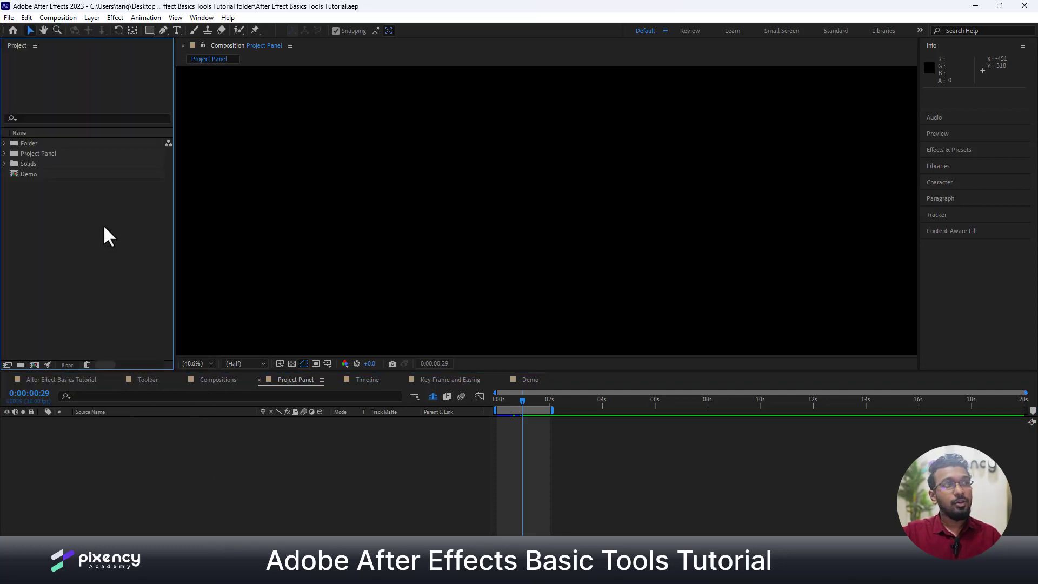